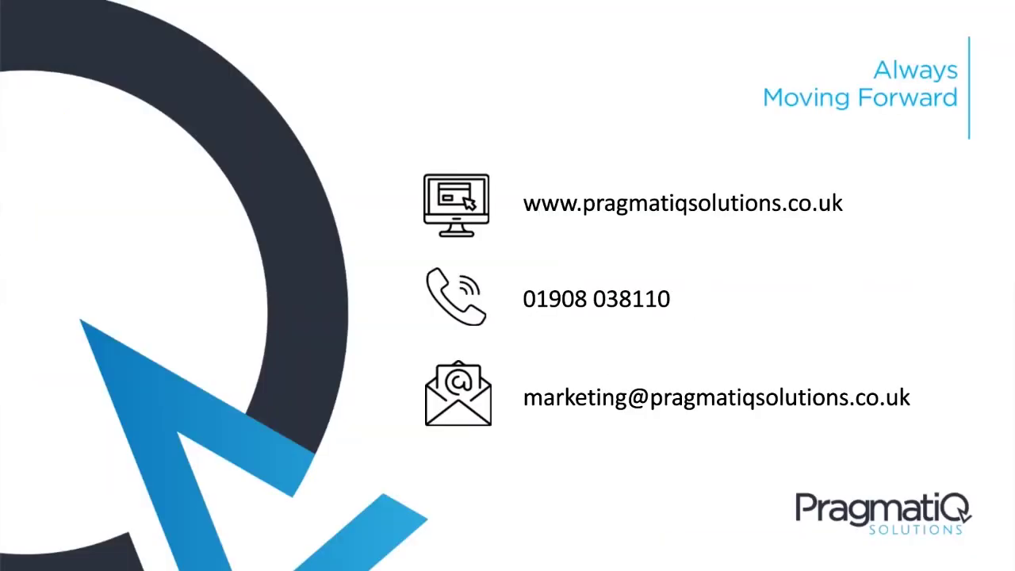
End the slide show and switch to the Sales Performance Overview Dashboard in Power BI
{"action": "key", "text": "Escape"}
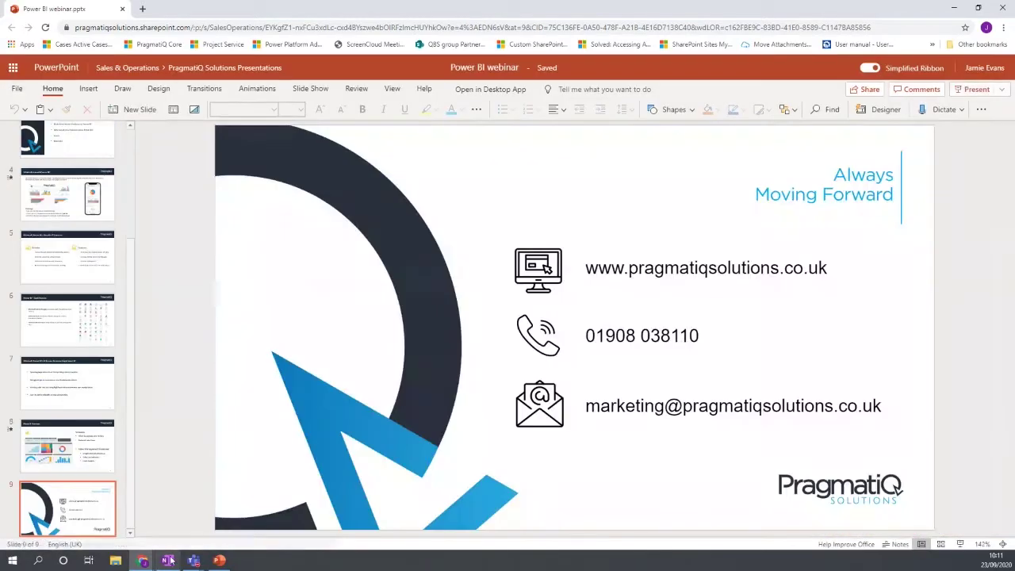
{"action": "mouse_move", "coordinate": [143, 564]}
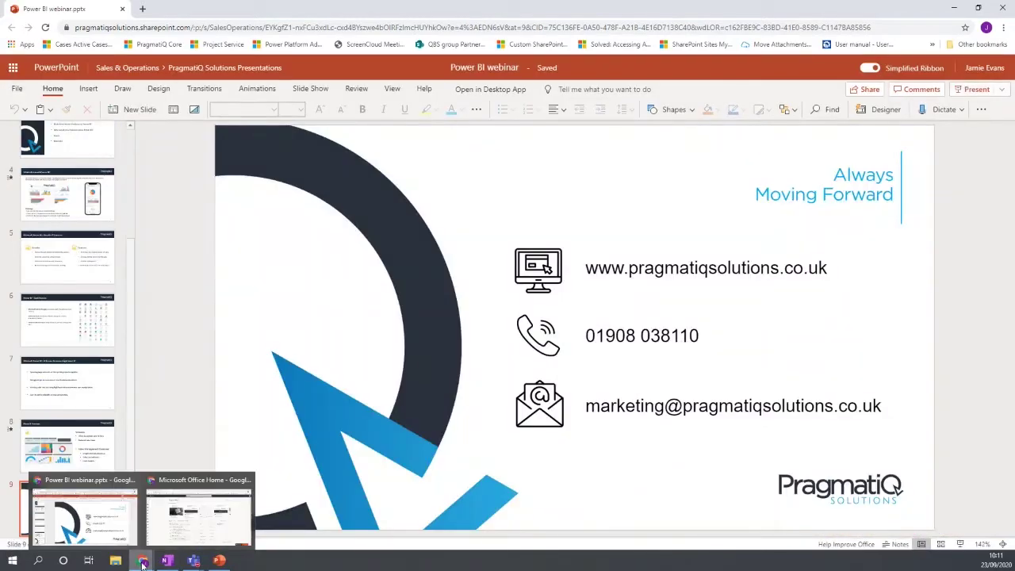
{"action": "left_click", "coordinate": [159, 517]}
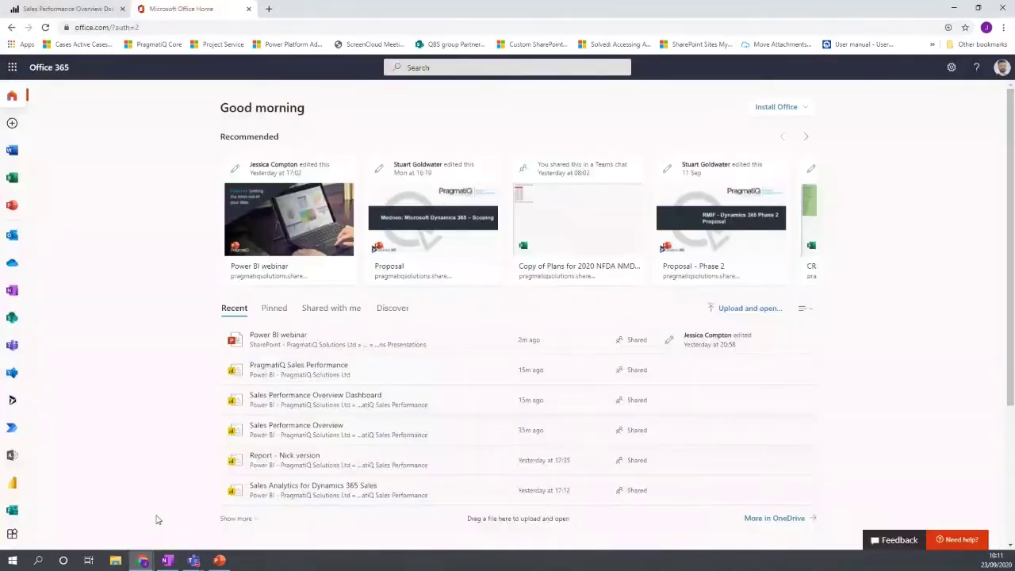
{"action": "left_click", "coordinate": [48, 11]}
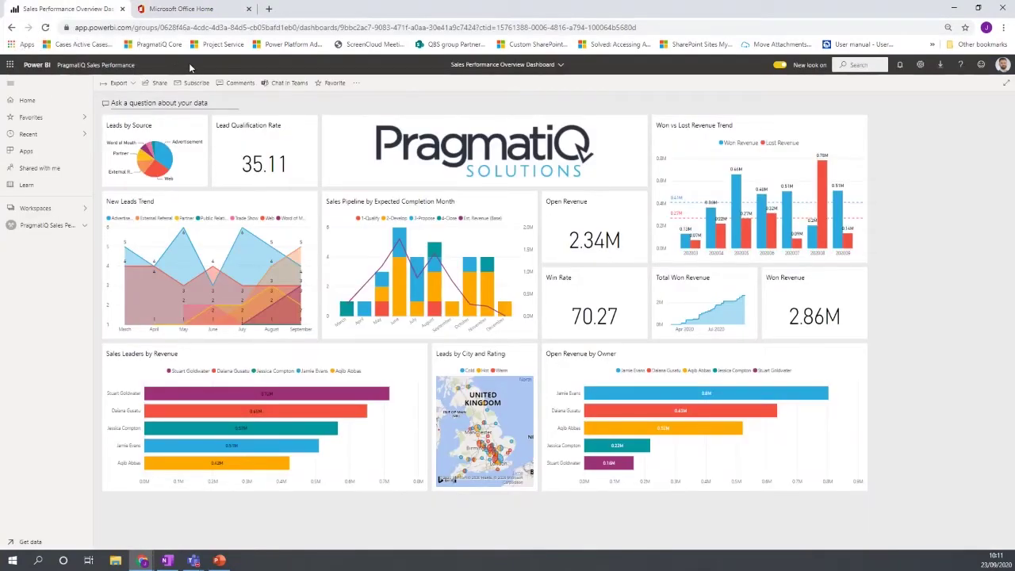
{"action": "left_click", "coordinate": [203, 14]}
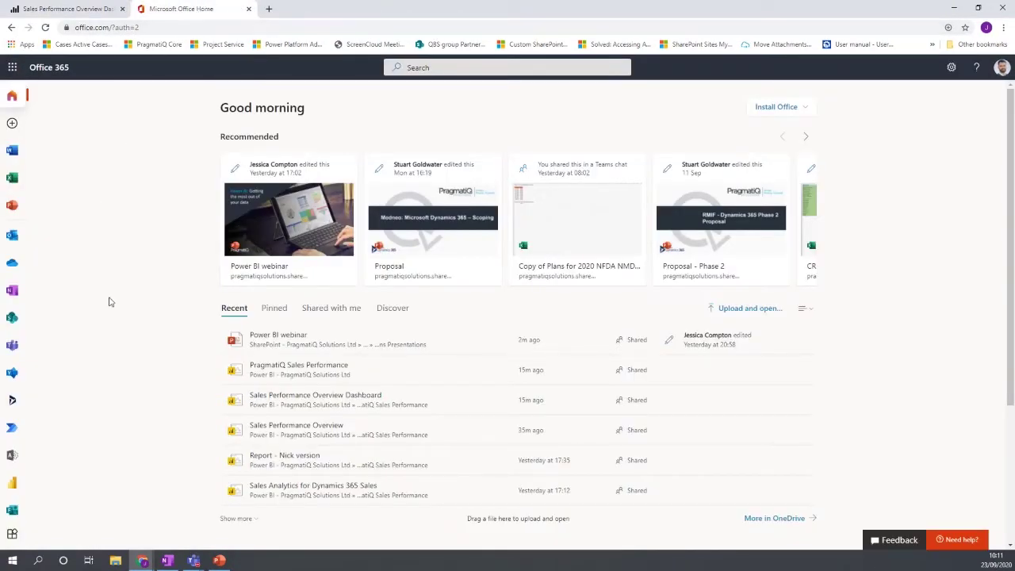
{"action": "left_click", "coordinate": [79, 16]}
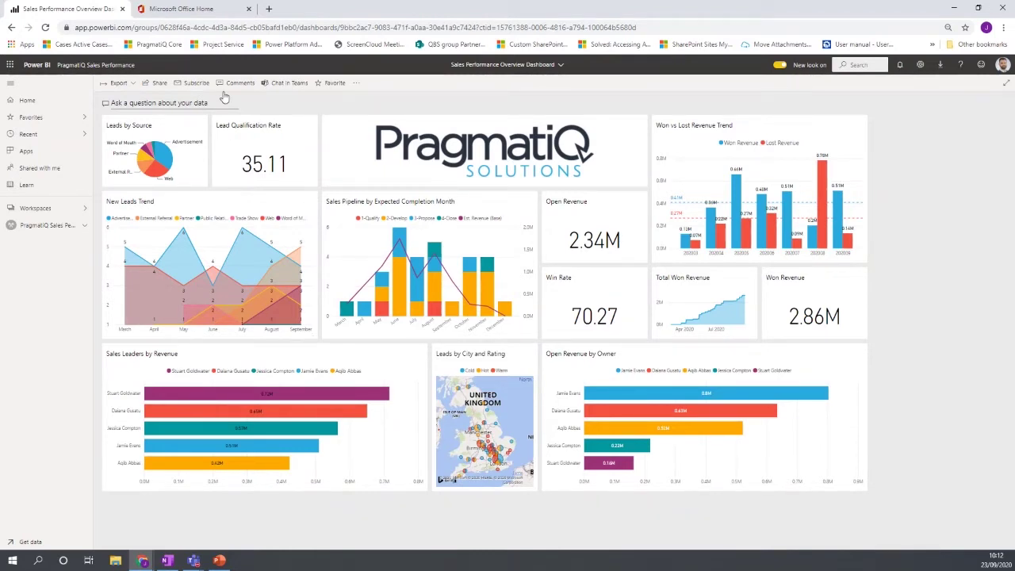
Look through the dashboard's mobile phone layout, then return it to the web view
{"action": "left_click", "coordinate": [356, 84]}
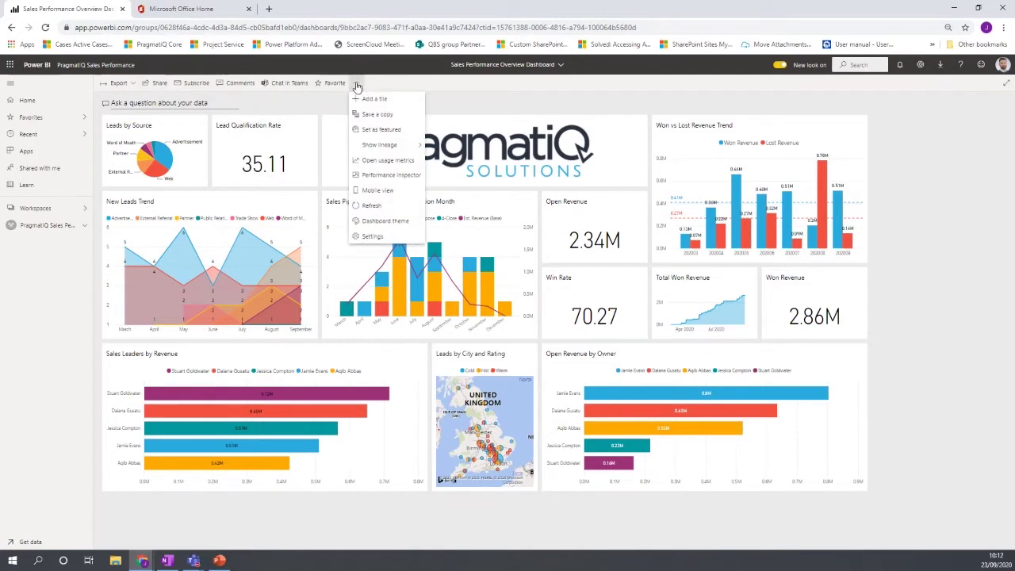
{"action": "left_click", "coordinate": [385, 191]}
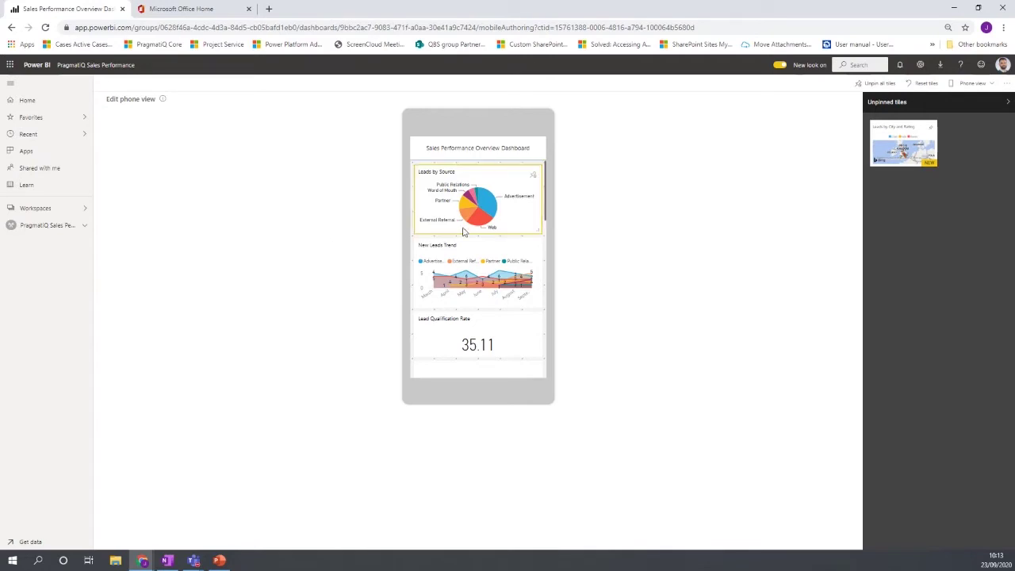
{"action": "scroll", "coordinate": [460, 218], "scroll_direction": "down", "scroll_amount": 2}
{"action": "scroll", "coordinate": [460, 218], "scroll_direction": "down", "scroll_amount": 3}
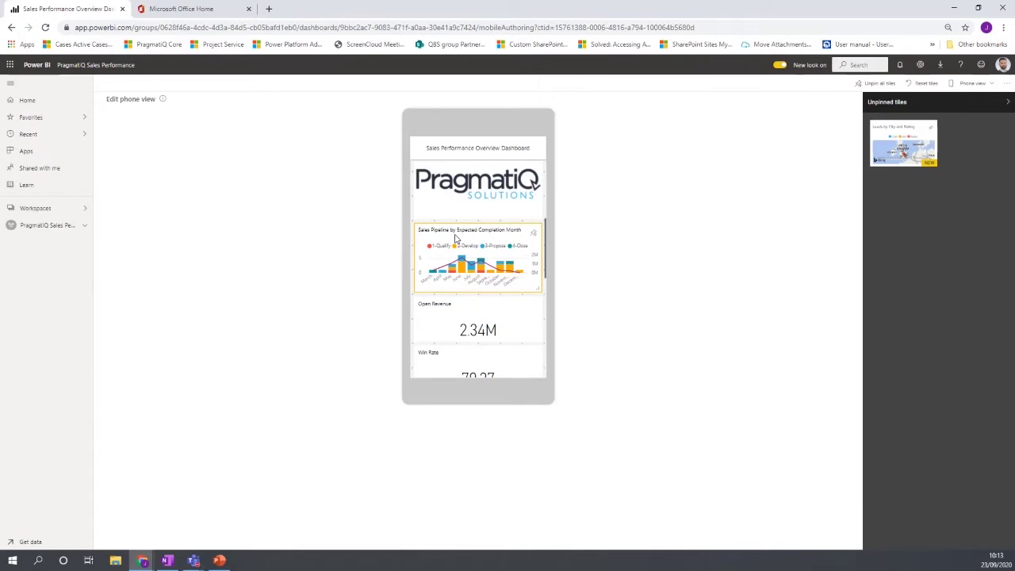
{"action": "left_click", "coordinate": [977, 87]}
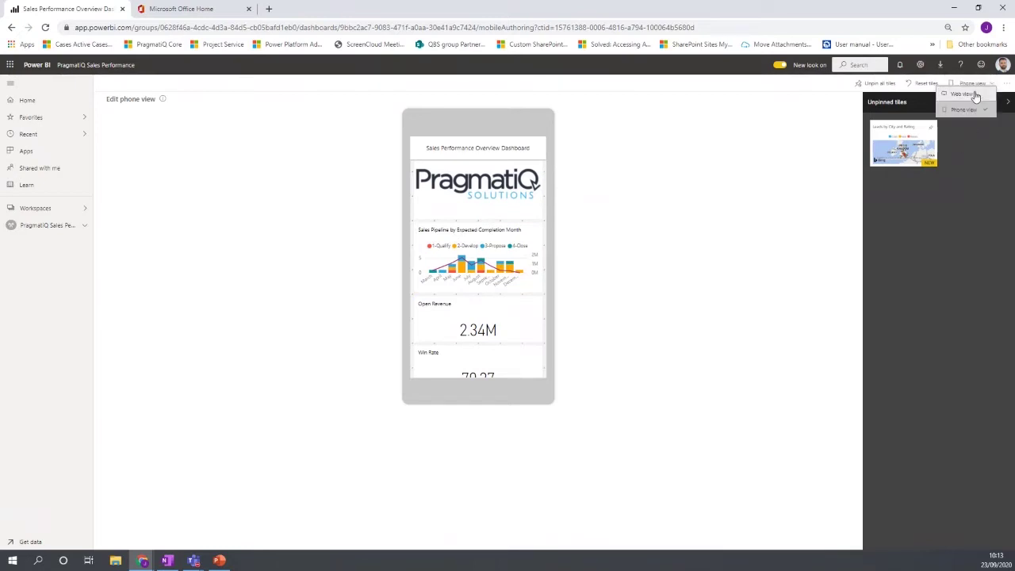
{"action": "left_click", "coordinate": [964, 94]}
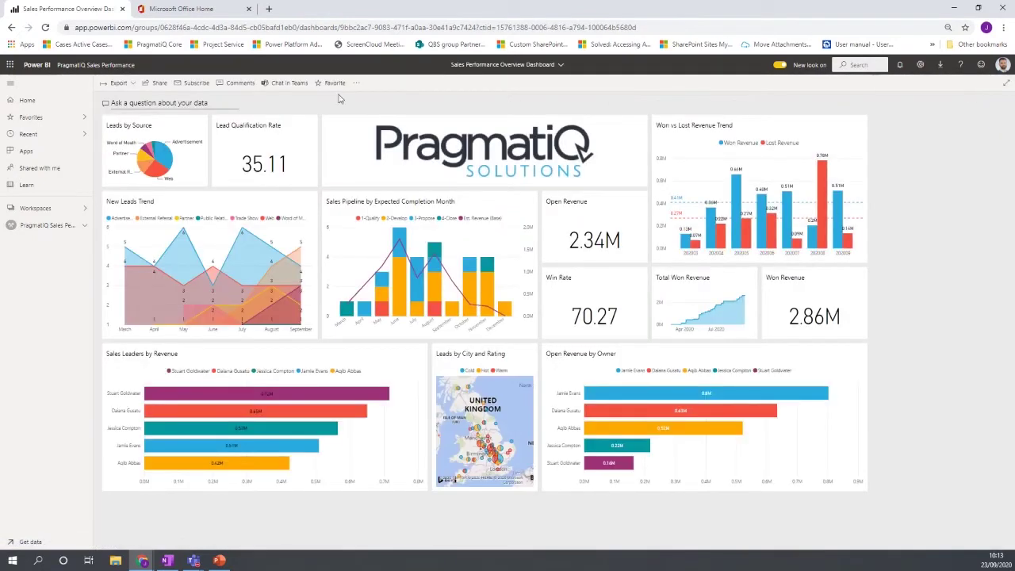
Try the Dark theme on the Sales Performance Overview Dashboard
{"action": "left_click", "coordinate": [356, 82]}
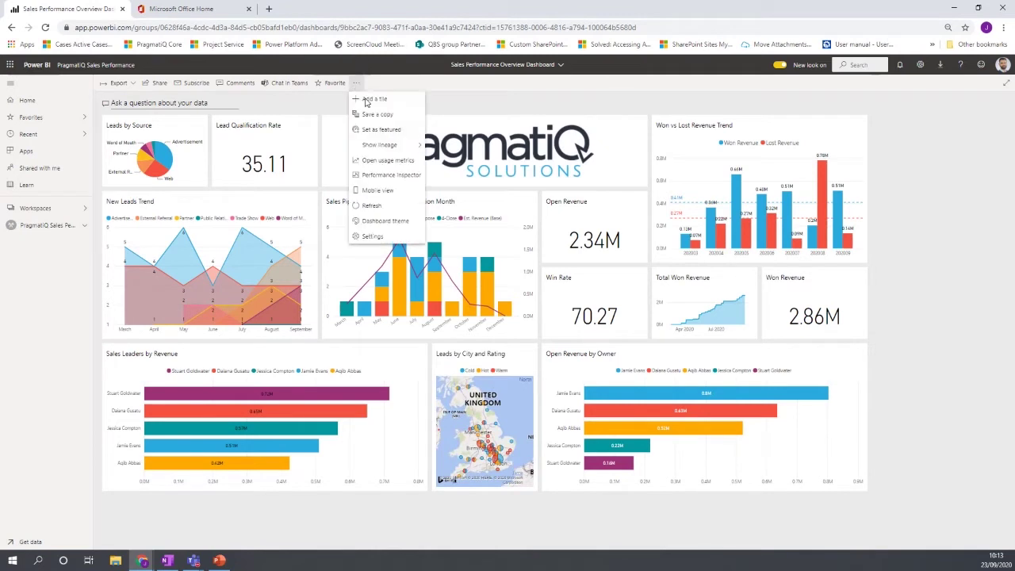
{"action": "left_click", "coordinate": [391, 223]}
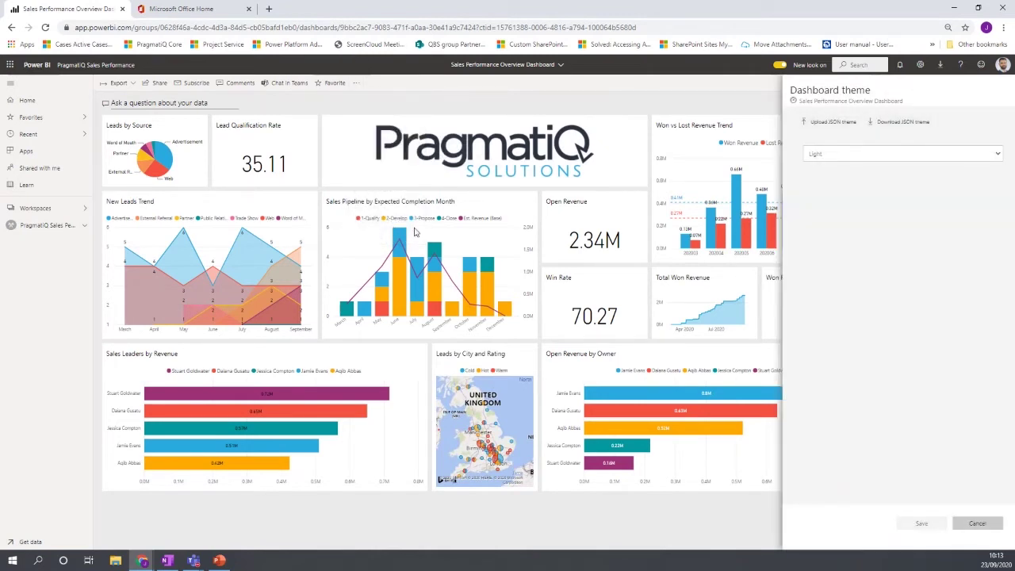
{"action": "left_click", "coordinate": [831, 156]}
{"action": "left_click", "coordinate": [839, 191]}
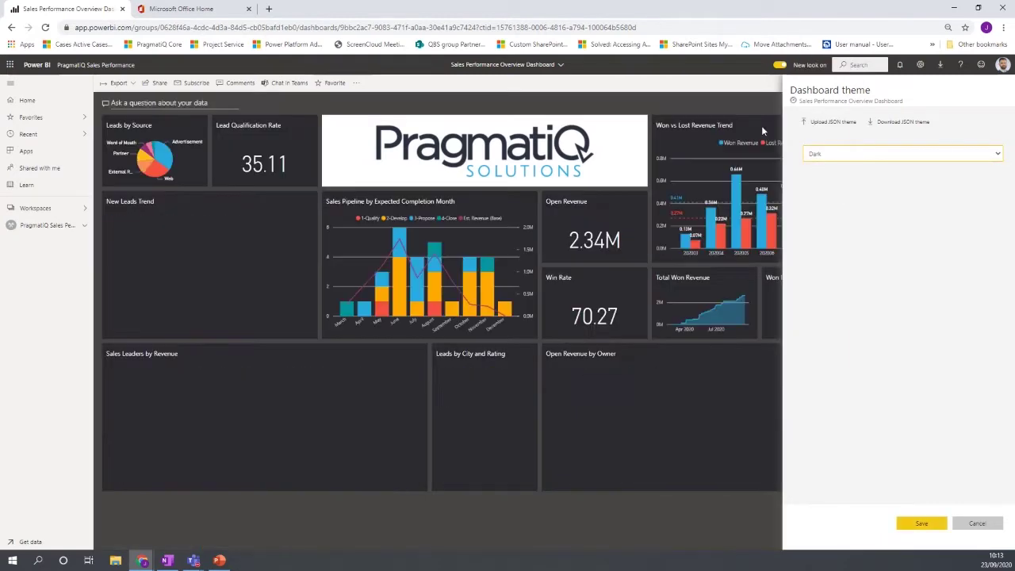
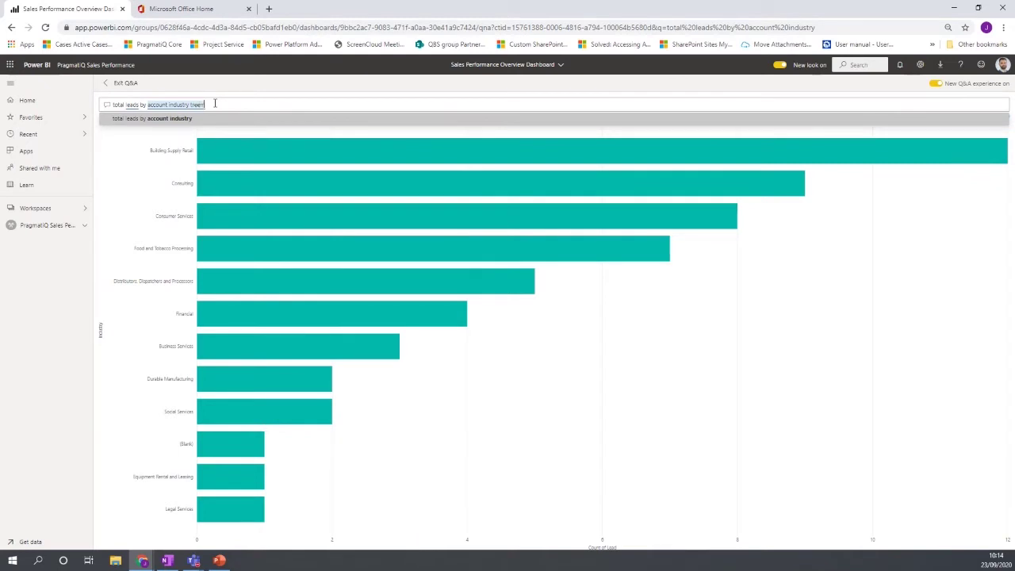
Ask Q&A for "total leads by account industry treemap", view the resulting visual, and return to the dashboard
{"action": "type", "text": "ap"}
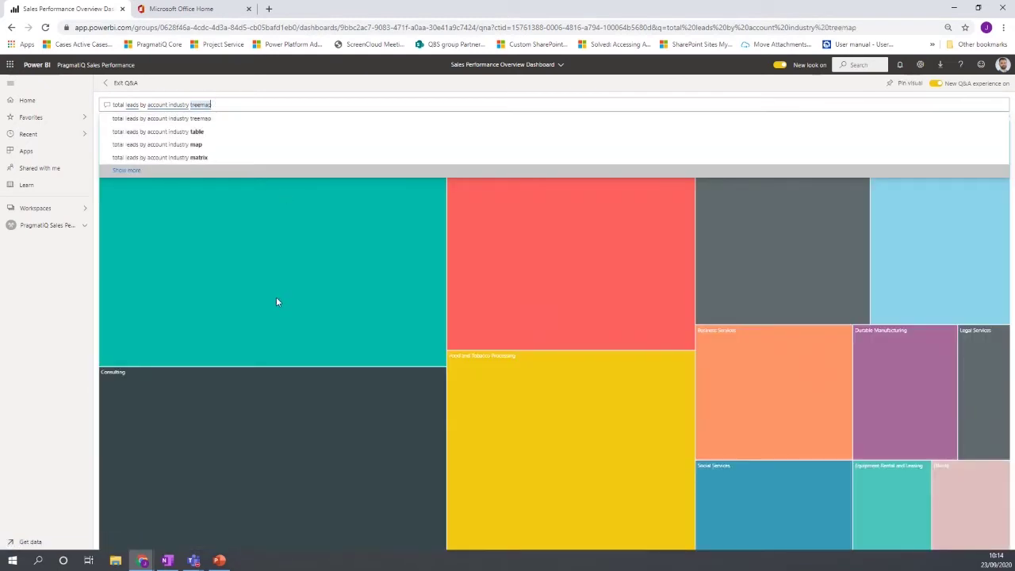
{"action": "mouse_move", "coordinate": [275, 297]}
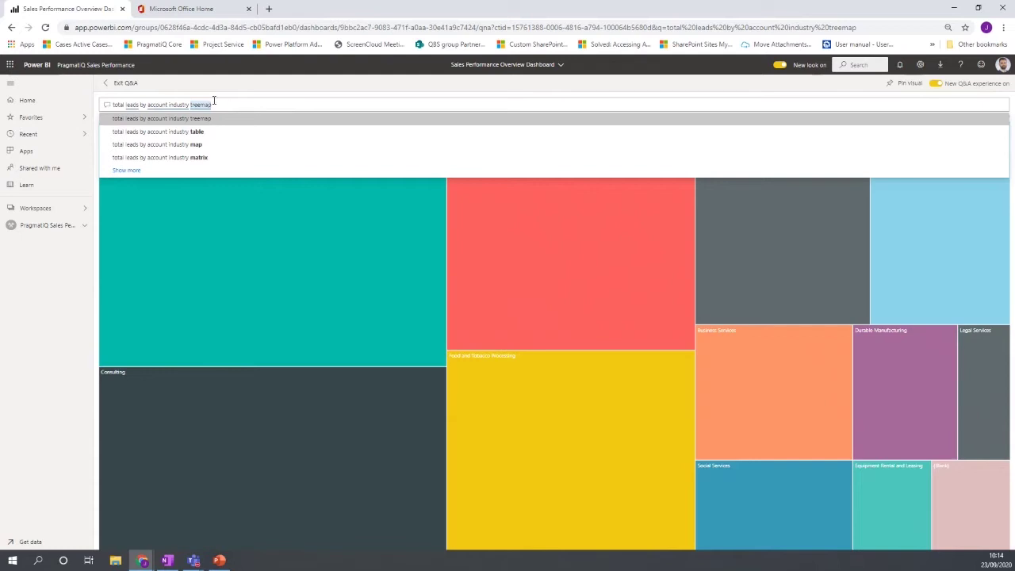
{"action": "left_click", "coordinate": [113, 86]}
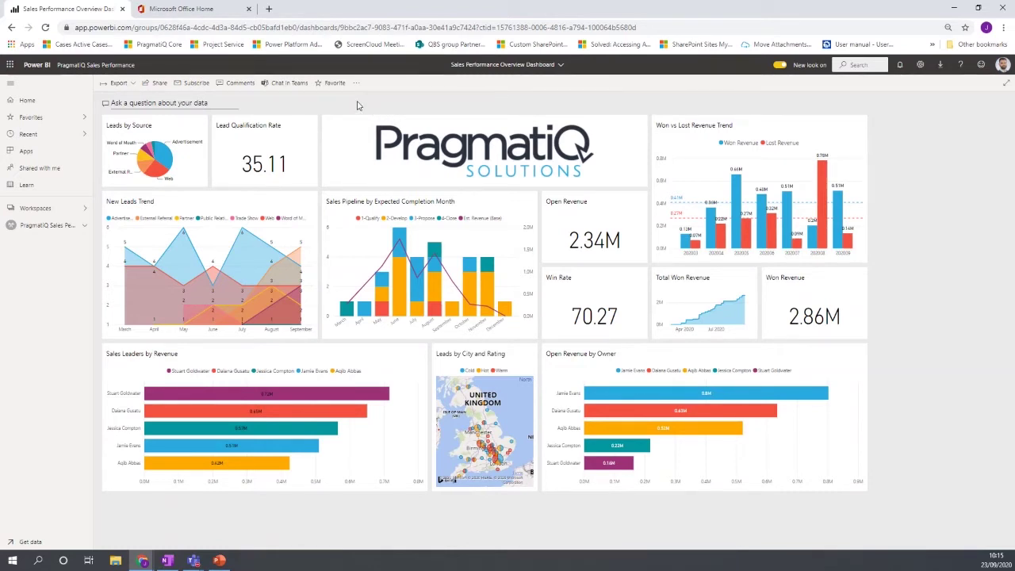
Open the report behind the New Leads Trend tile and look over its page filters before hiding them again
{"action": "left_click", "coordinate": [201, 204]}
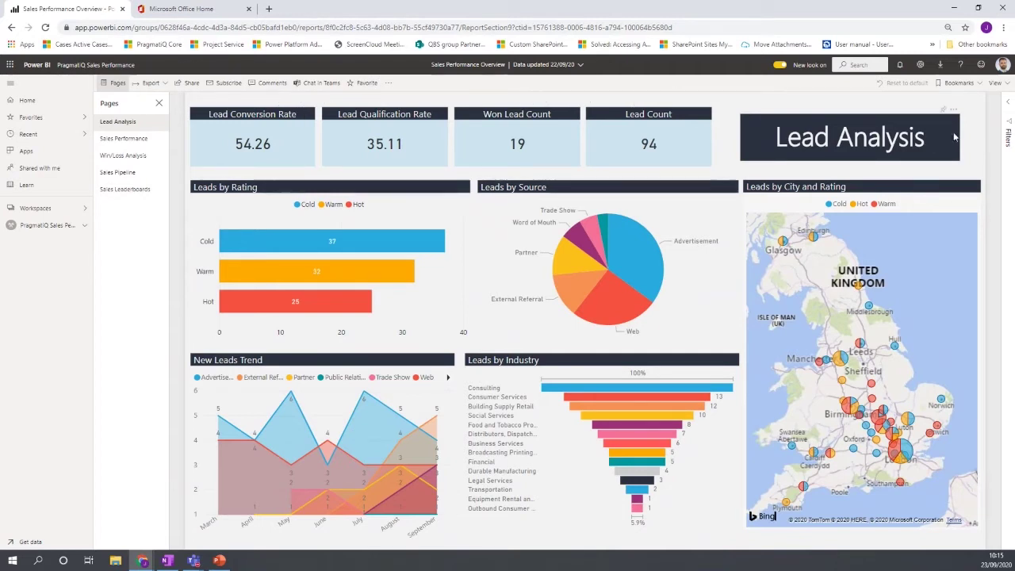
{"action": "left_click", "coordinate": [1008, 107]}
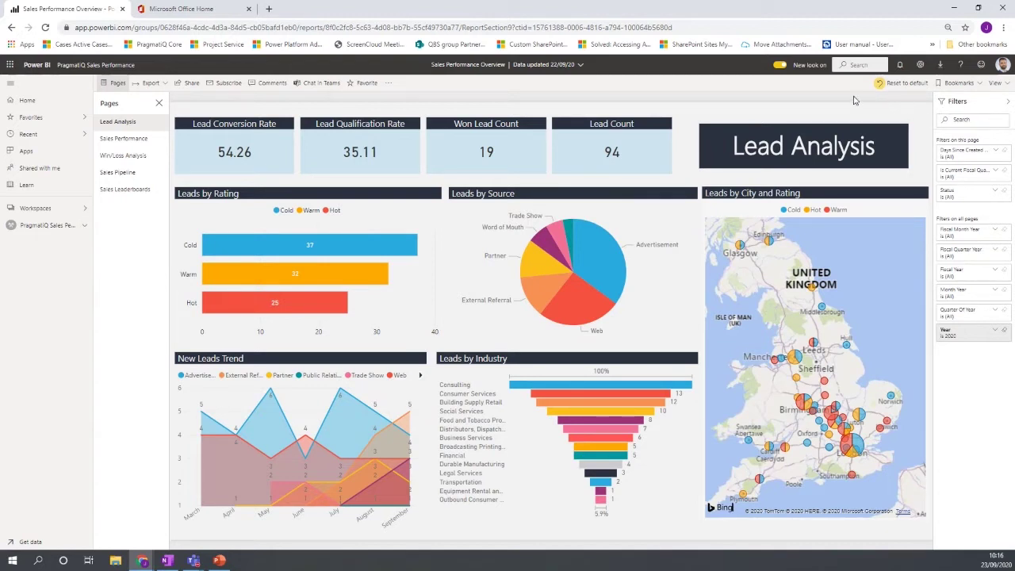
{"action": "left_click", "coordinate": [1007, 107]}
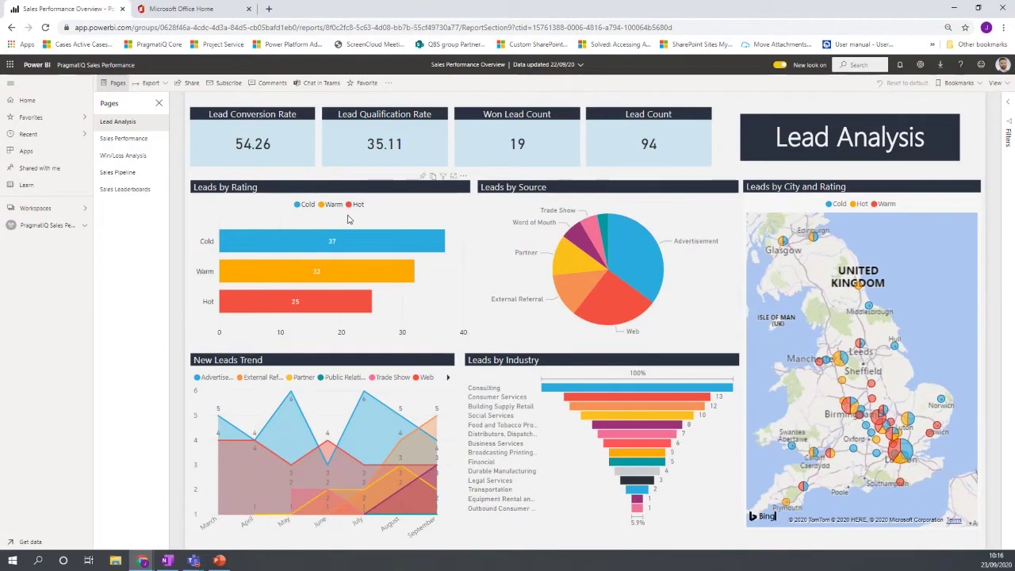
Cross-filter the Lead Analysis page by Cold and by Warm leads from the Leads by Rating chart, clearing each selection
{"action": "mouse_move", "coordinate": [347, 240]}
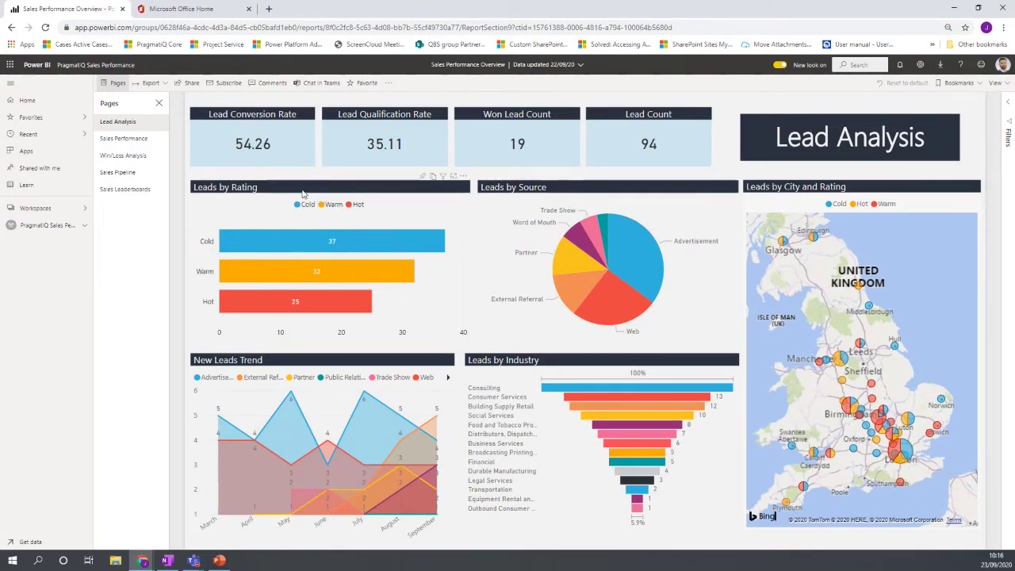
{"action": "mouse_move", "coordinate": [299, 251]}
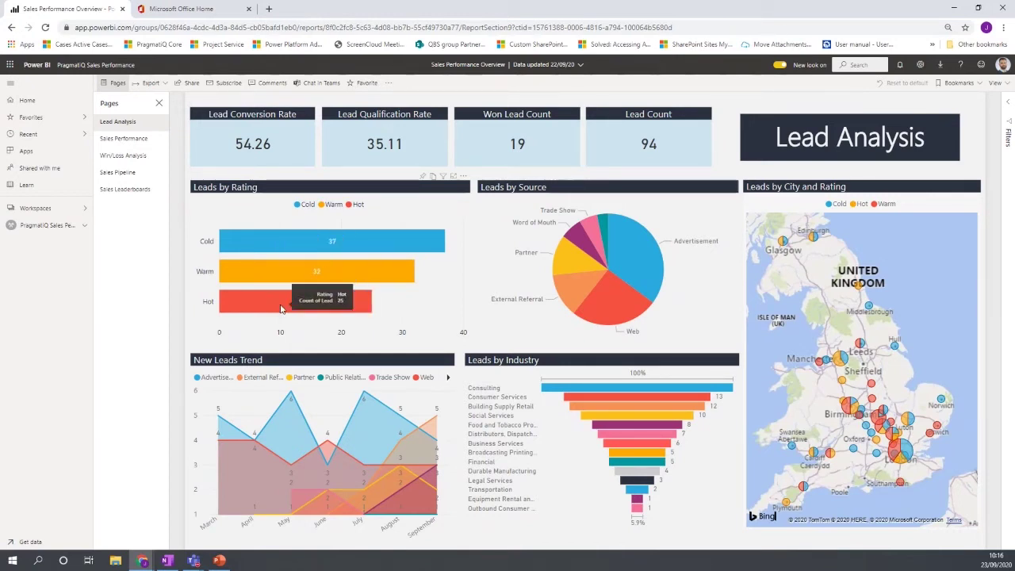
{"action": "left_click", "coordinate": [292, 247]}
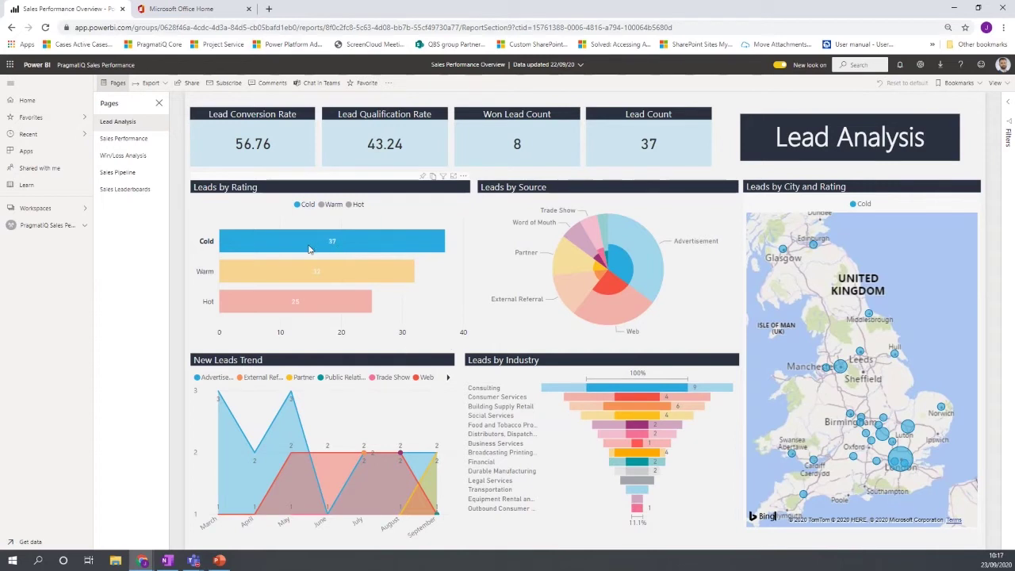
{"action": "mouse_move", "coordinate": [324, 245]}
{"action": "left_click", "coordinate": [268, 239]}
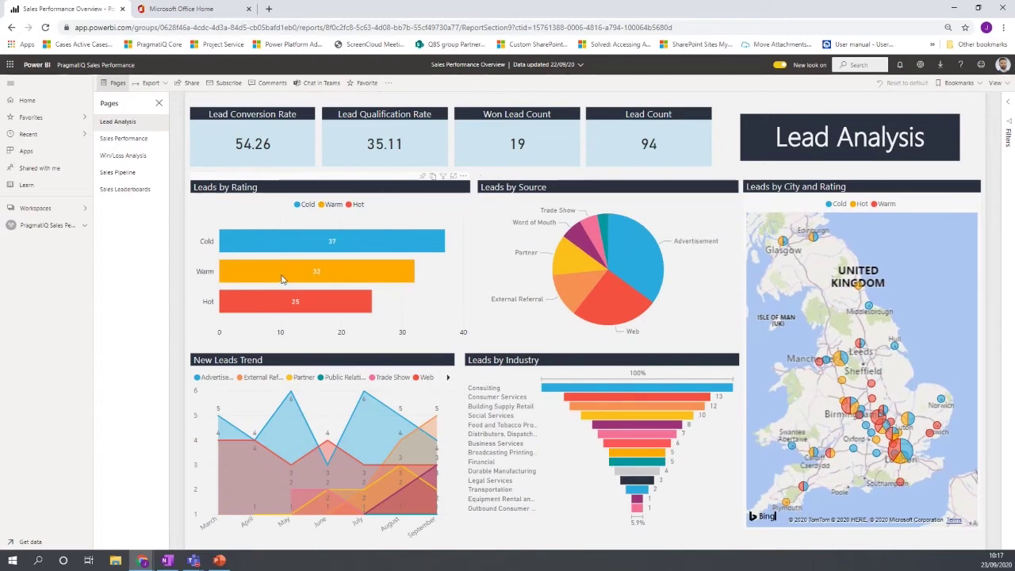
{"action": "left_click", "coordinate": [282, 275]}
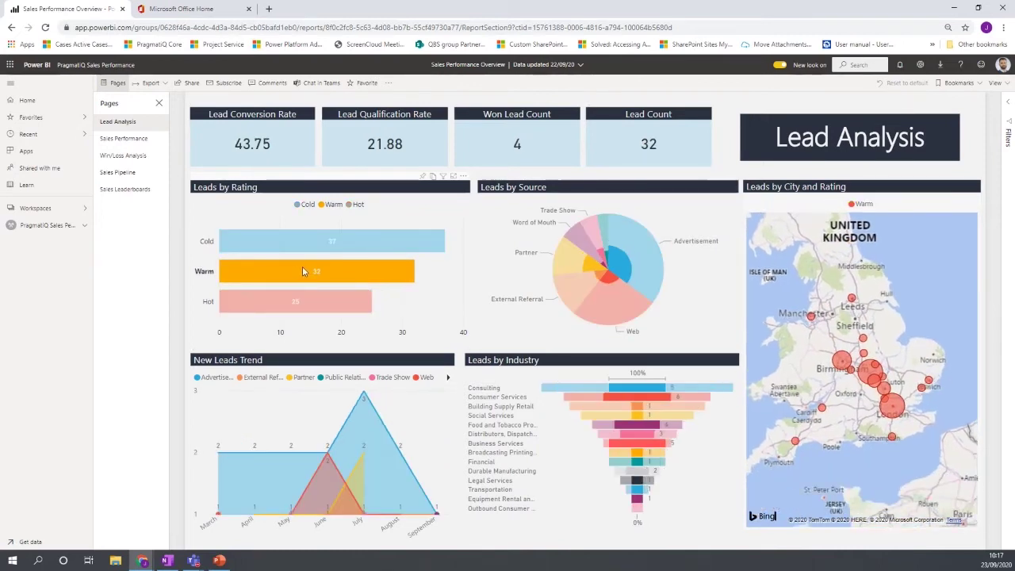
{"action": "mouse_move", "coordinate": [408, 263]}
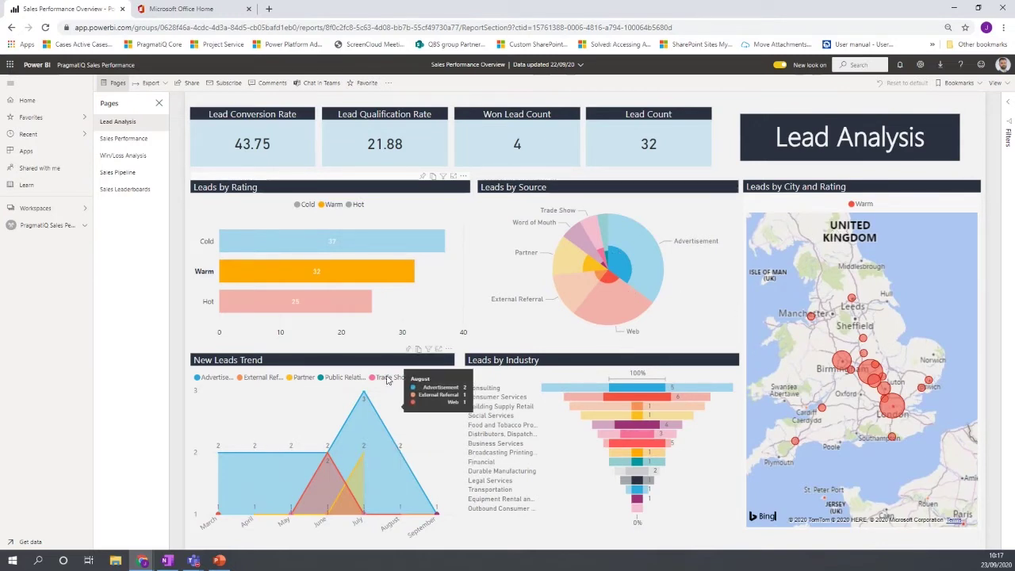
{"action": "left_click", "coordinate": [349, 275]}
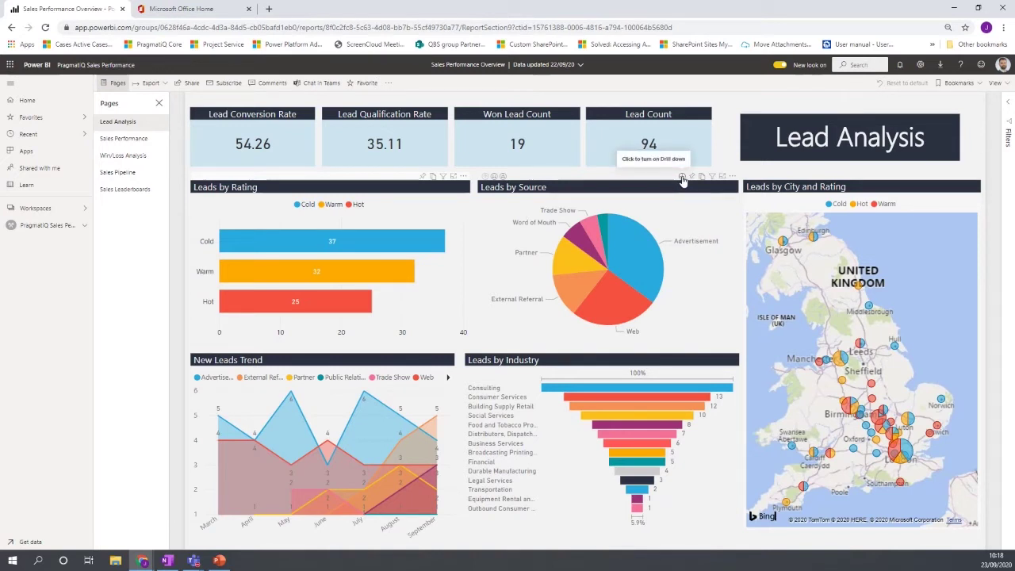
Enable drill-down on the Leads by Source pie and drill into a smaller source and Advertisement, returning to the top level each time
{"action": "left_click", "coordinate": [682, 177]}
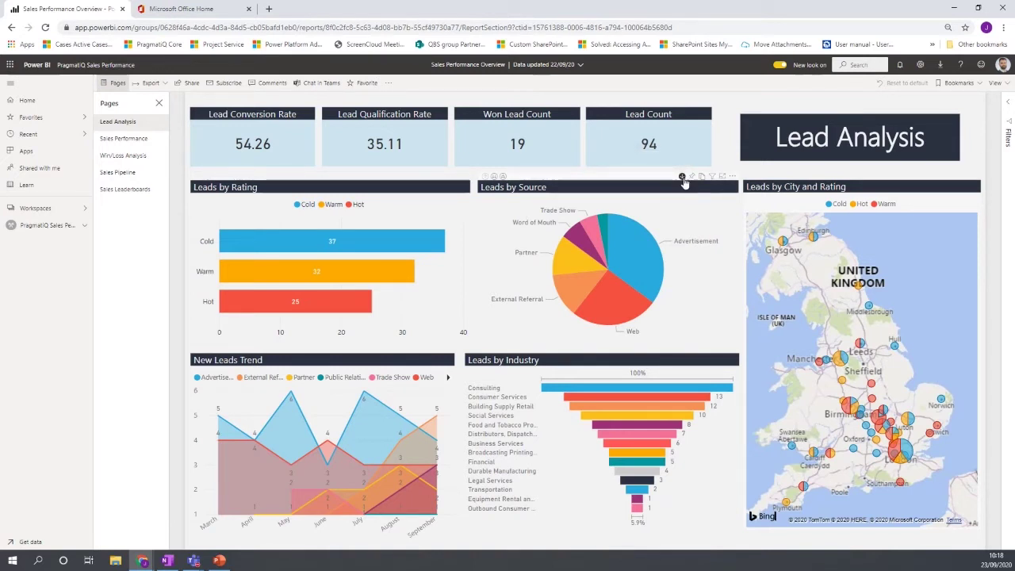
{"action": "left_click", "coordinate": [575, 238]}
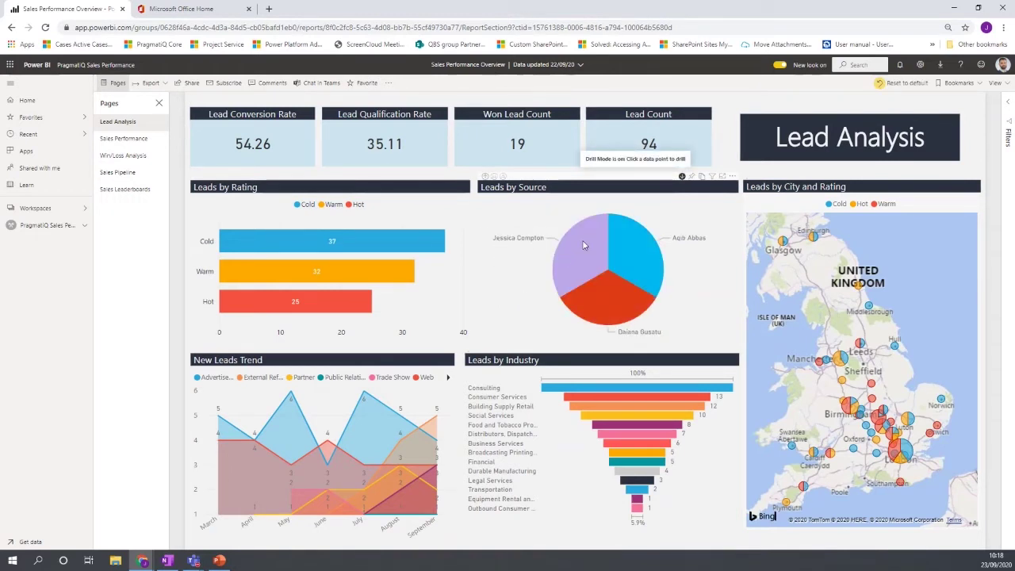
{"action": "mouse_move", "coordinate": [644, 258]}
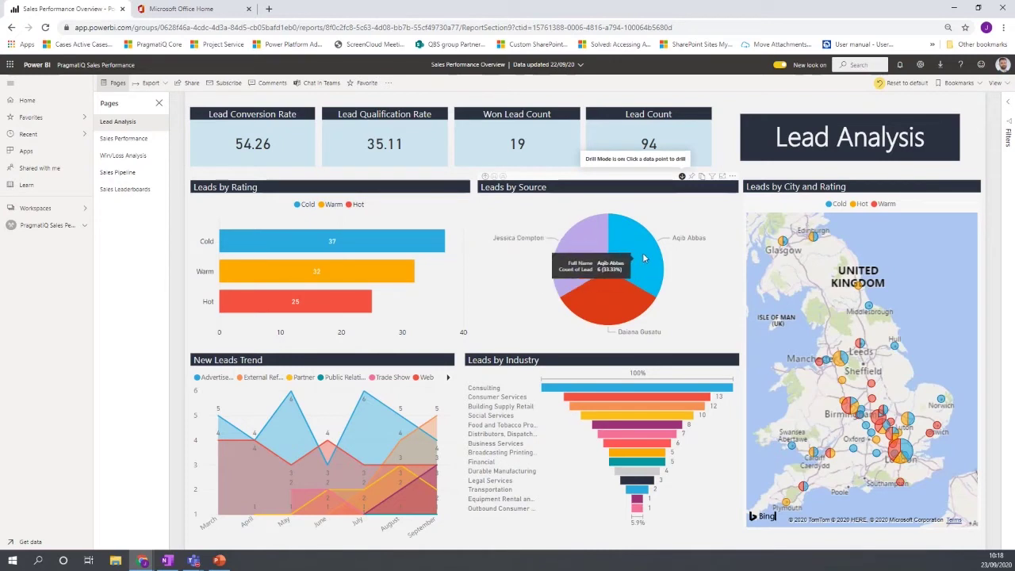
{"action": "mouse_move", "coordinate": [641, 295]}
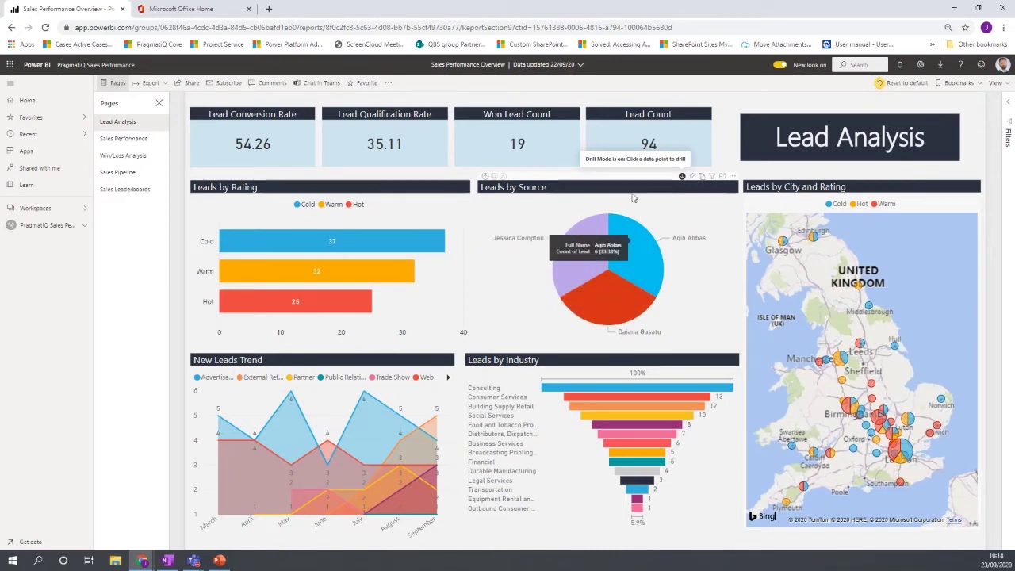
{"action": "left_click", "coordinate": [486, 177]}
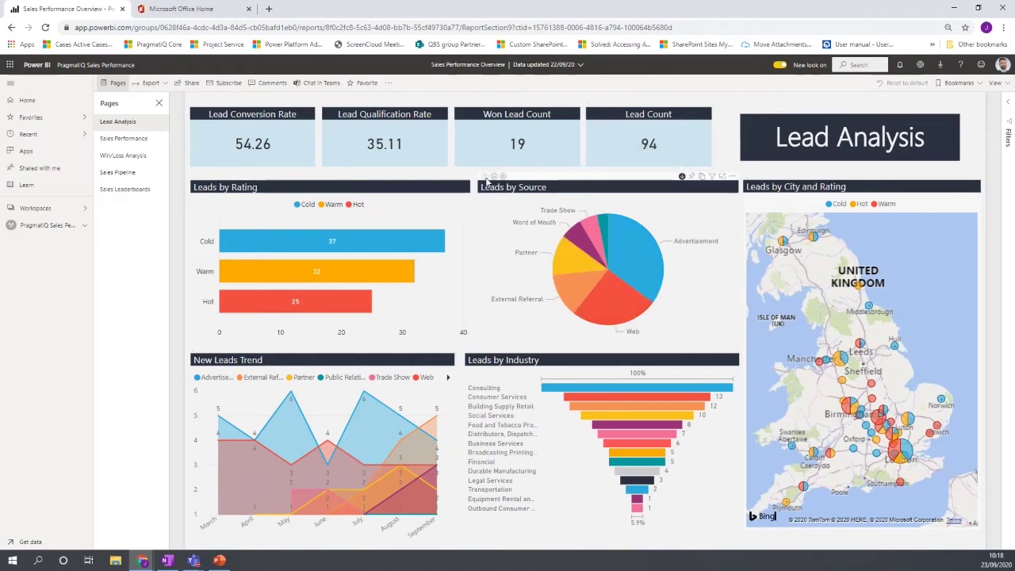
{"action": "left_click", "coordinate": [652, 260]}
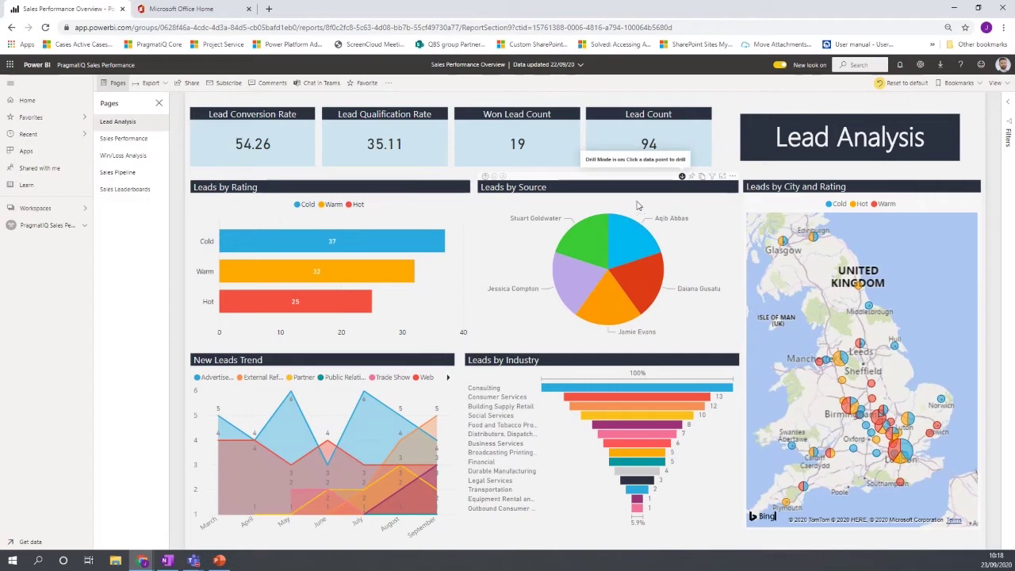
{"action": "left_click", "coordinate": [486, 177]}
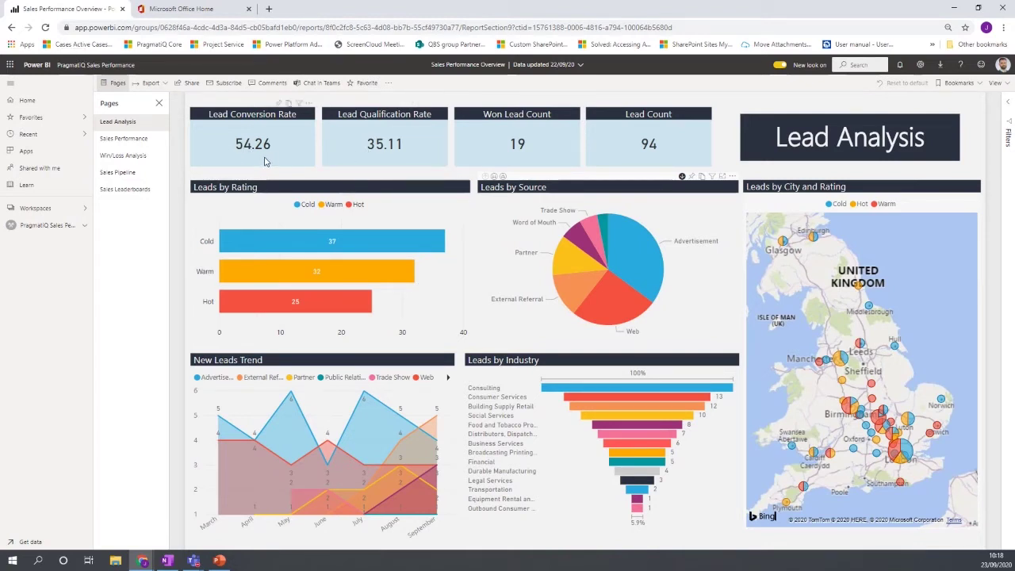
Cross-filter the Lead Analysis page by Cold leads from the Leads by Rating chart to check the lead cards, and clear the selection
{"action": "mouse_move", "coordinate": [269, 154]}
{"action": "mouse_move", "coordinate": [380, 155]}
{"action": "left_click", "coordinate": [296, 242]}
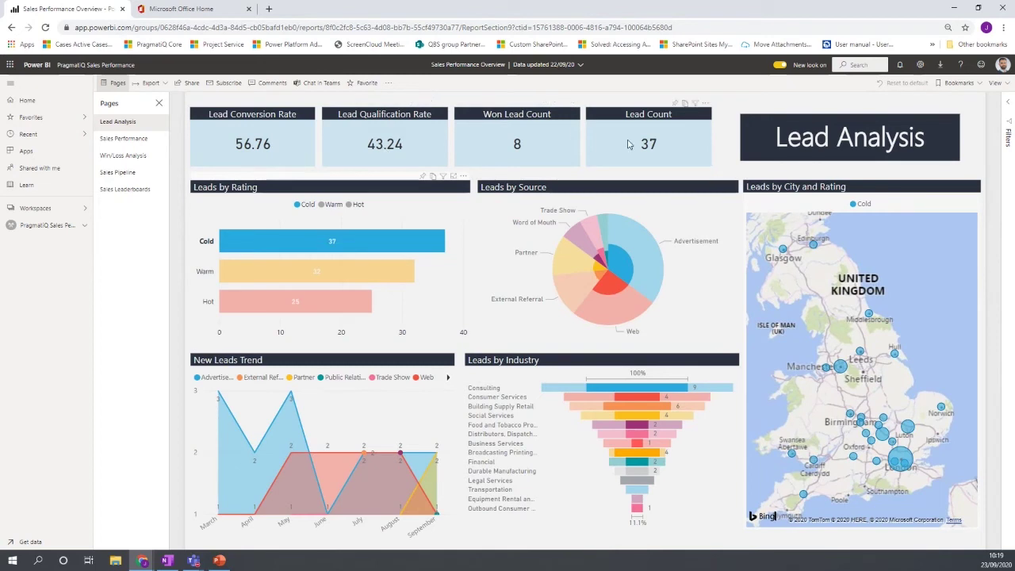
{"action": "left_click", "coordinate": [369, 247]}
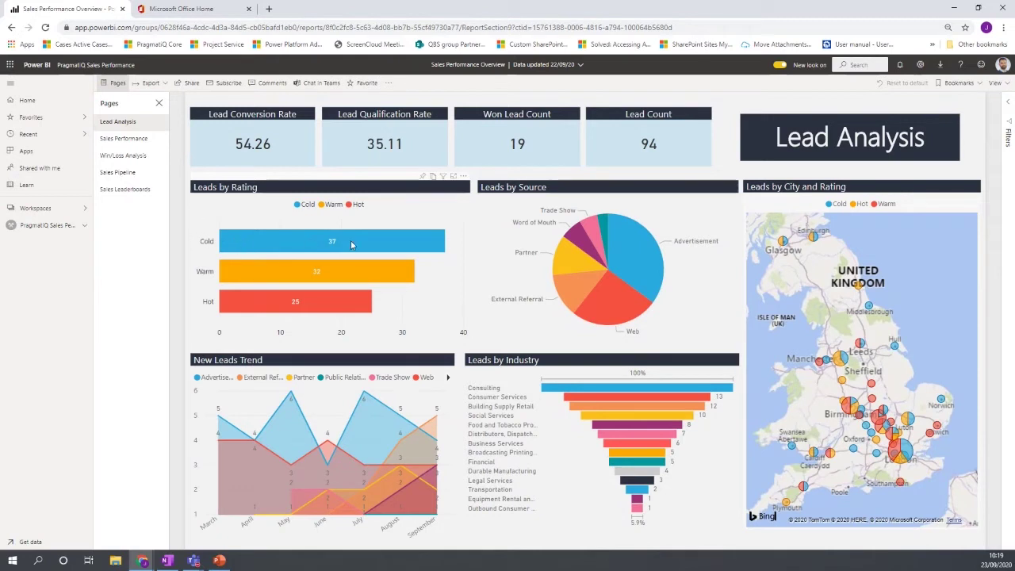
{"action": "mouse_move", "coordinate": [581, 248]}
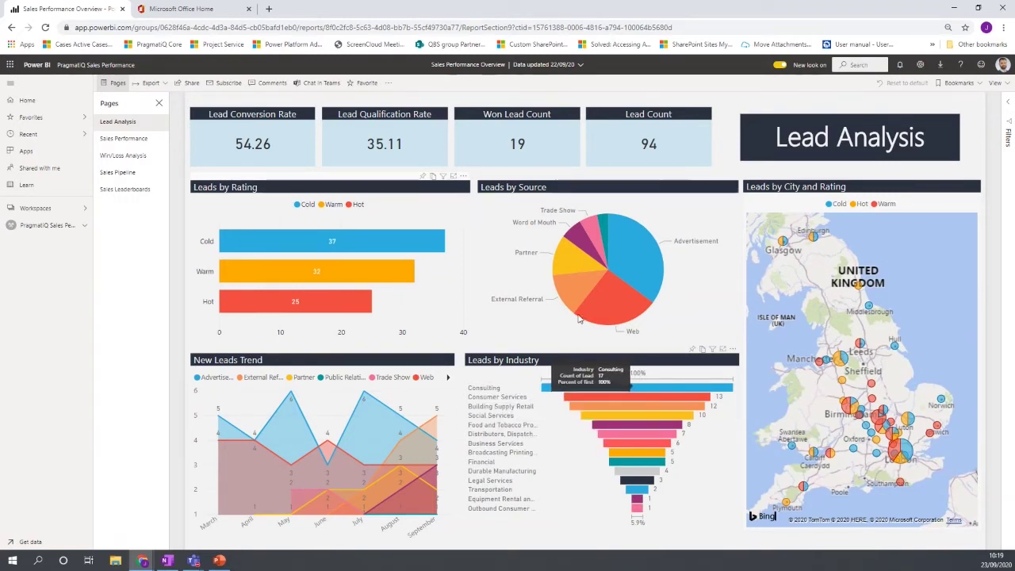
Look over the Sales Performance page, and filter the Win/Loss Analysis page to the Midlands territory, first with Consulting, finally with Social Services
{"action": "left_click", "coordinate": [125, 140]}
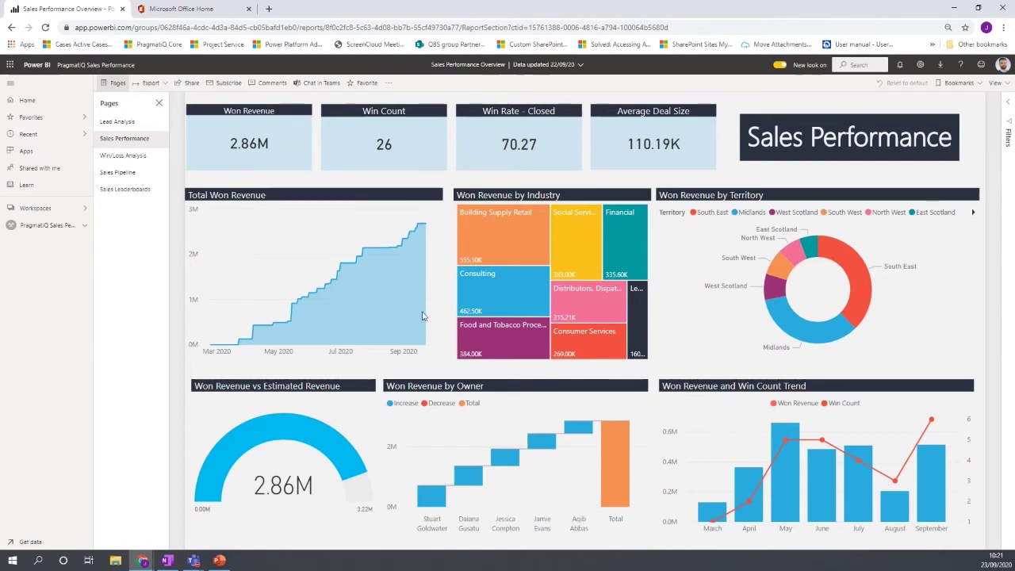
{"action": "left_click", "coordinate": [132, 162]}
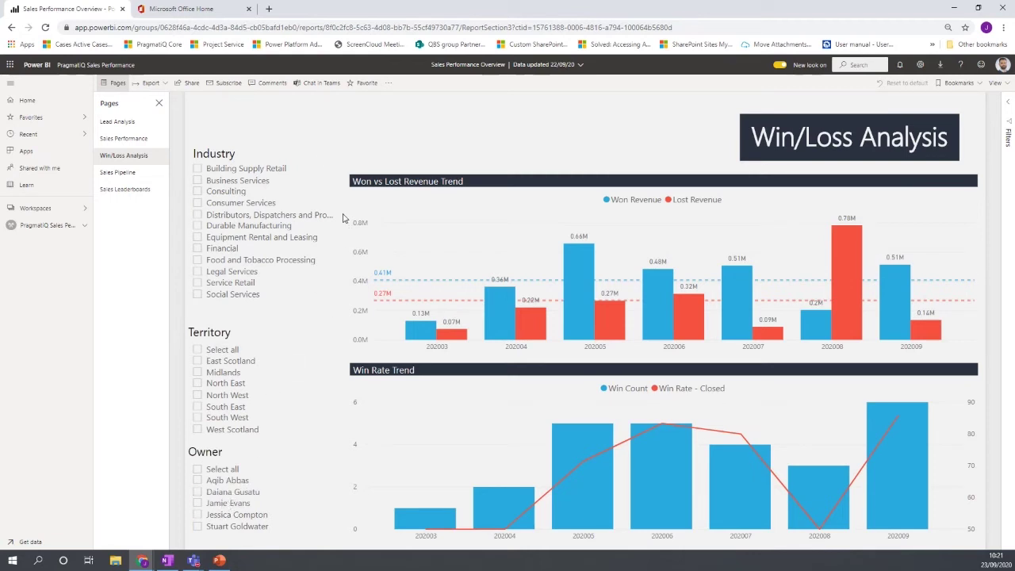
{"action": "left_click", "coordinate": [198, 373]}
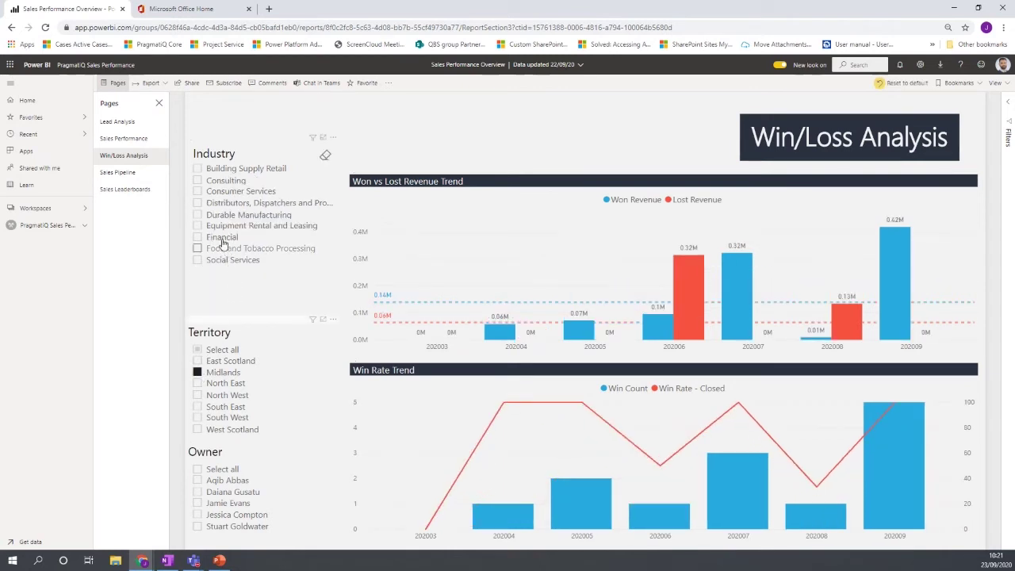
{"action": "left_click", "coordinate": [197, 181]}
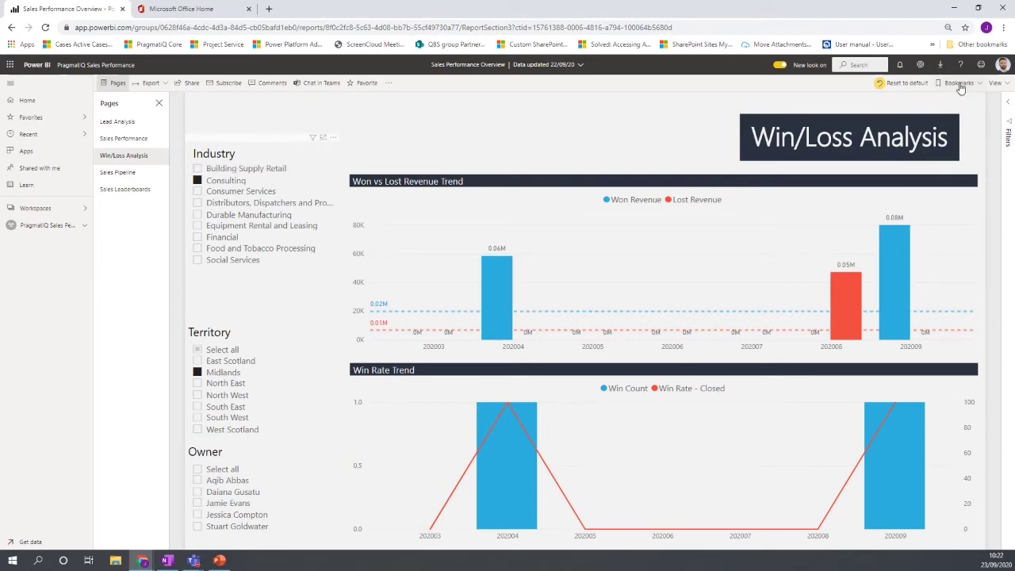
{"action": "left_click", "coordinate": [199, 261]}
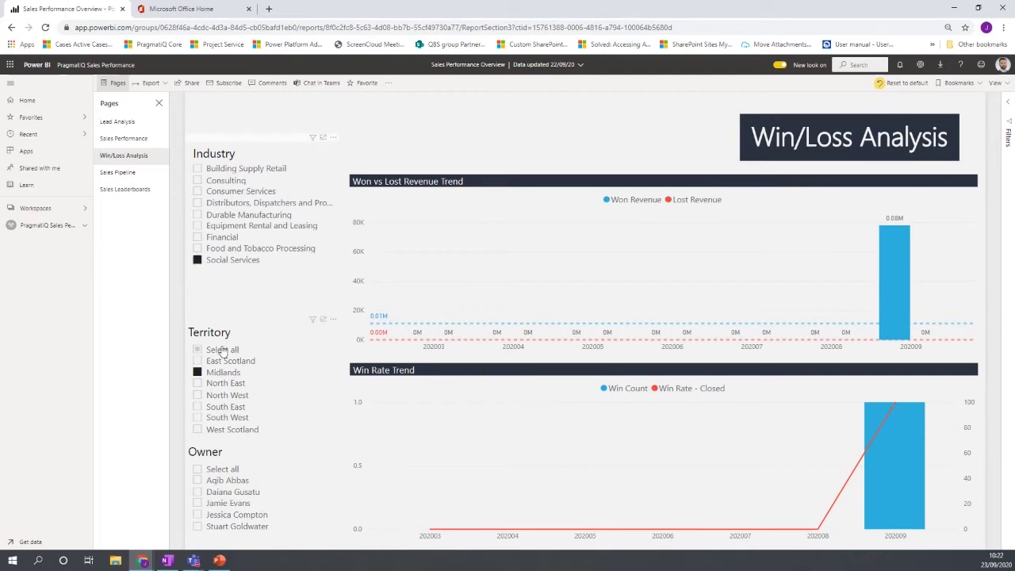
Save the filtered Win/Loss Analysis view as a personal bookmark named "Midlands Social"
{"action": "left_click", "coordinate": [957, 84]}
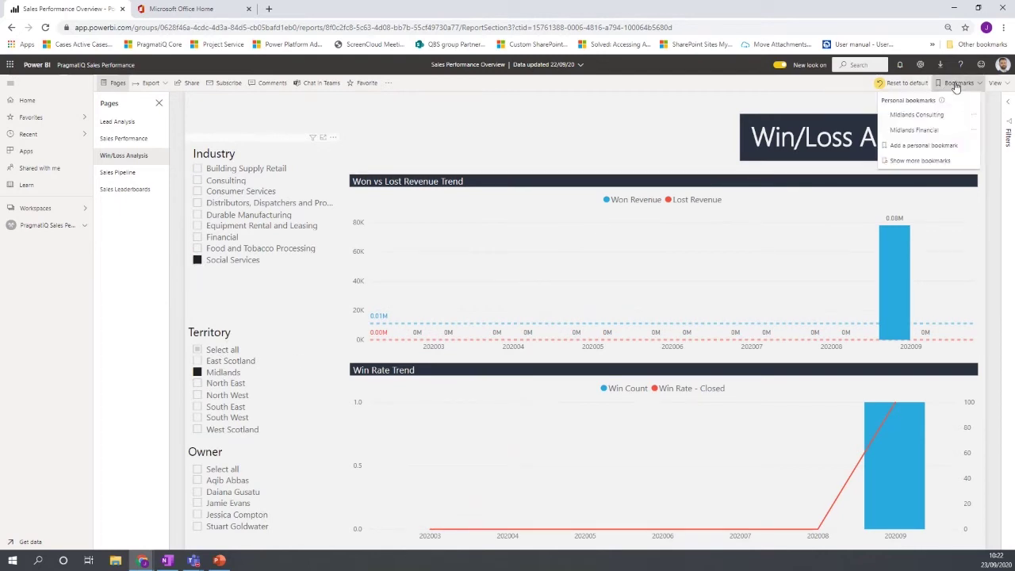
{"action": "left_click", "coordinate": [920, 147]}
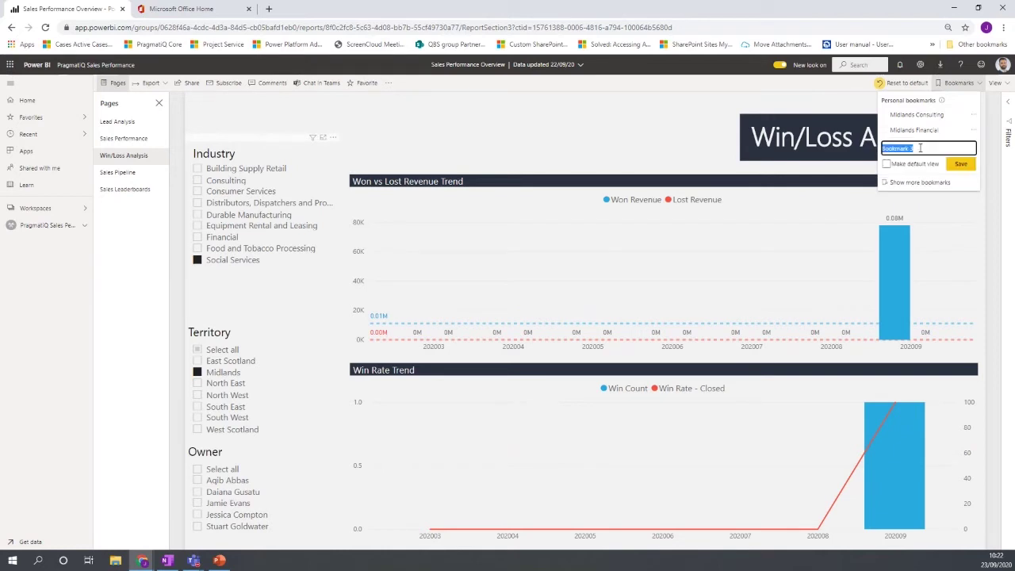
{"action": "type", "text": "Midlands Social"}
{"action": "left_click", "coordinate": [960, 164]}
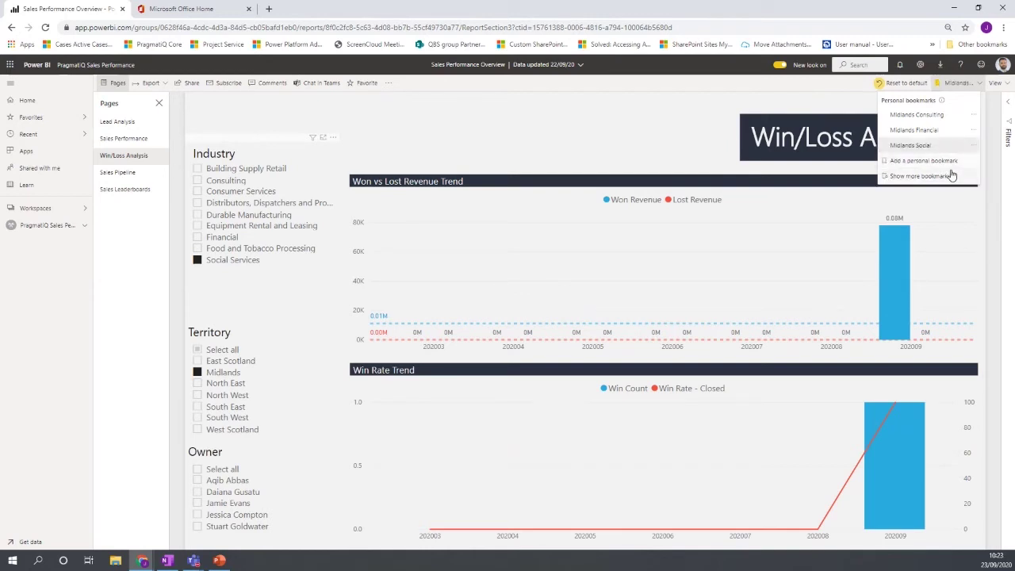
Clear the Social Services and Midlands filters and reapply them with the Midlands Social bookmark
{"action": "left_click", "coordinate": [198, 265]}
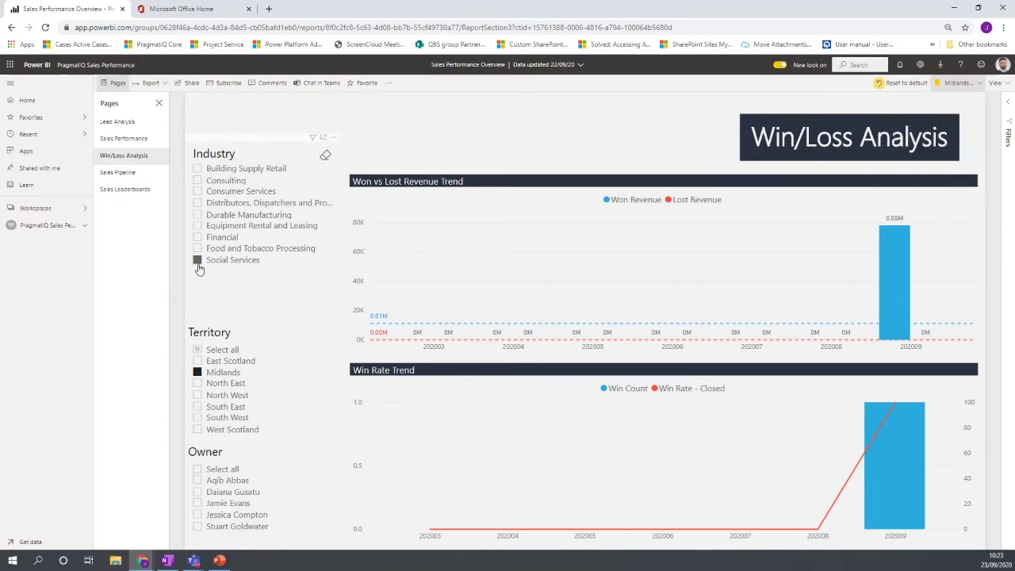
{"action": "left_click", "coordinate": [198, 262]}
{"action": "left_click", "coordinate": [198, 373]}
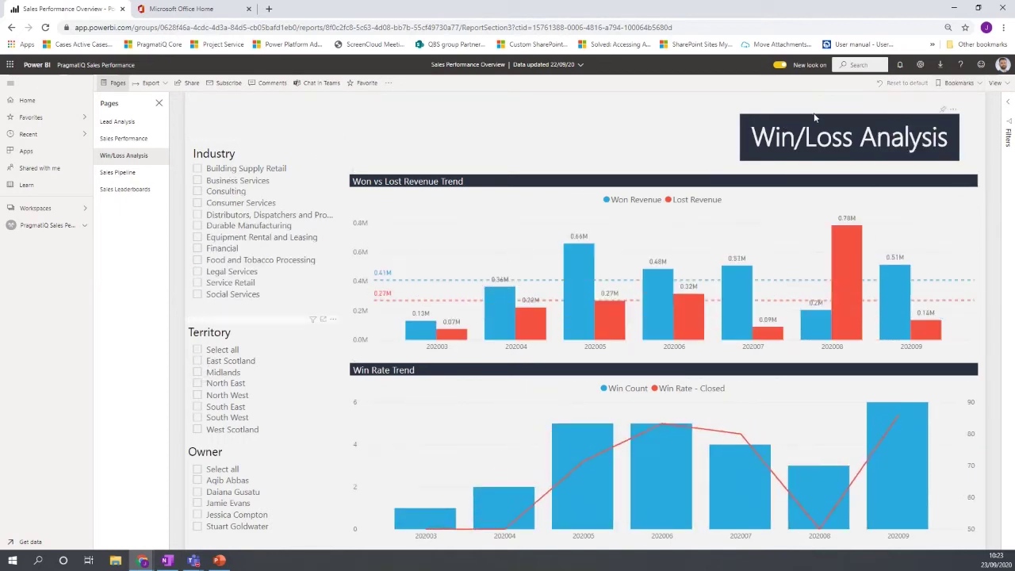
{"action": "left_click", "coordinate": [958, 82]}
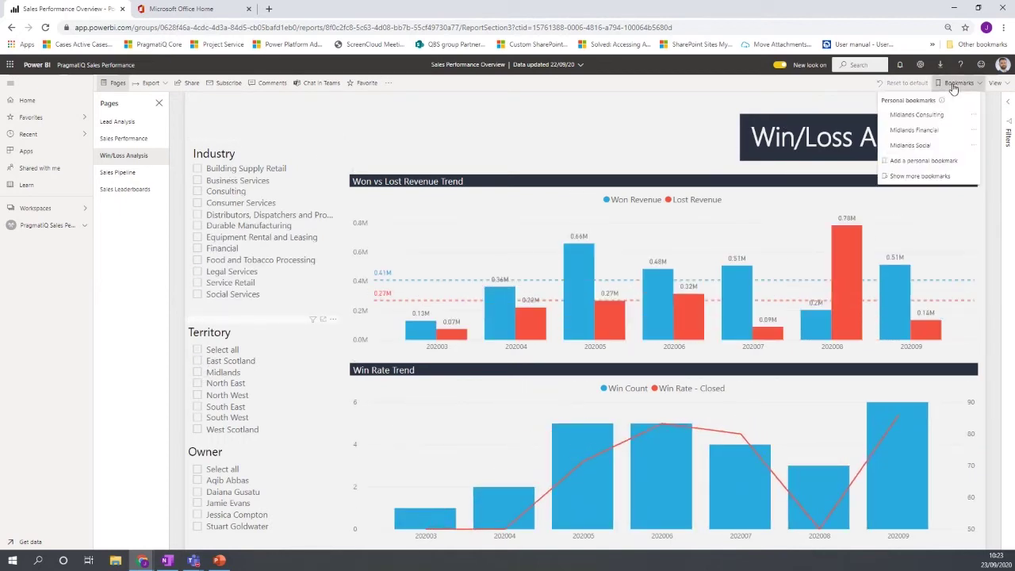
{"action": "left_click", "coordinate": [923, 146]}
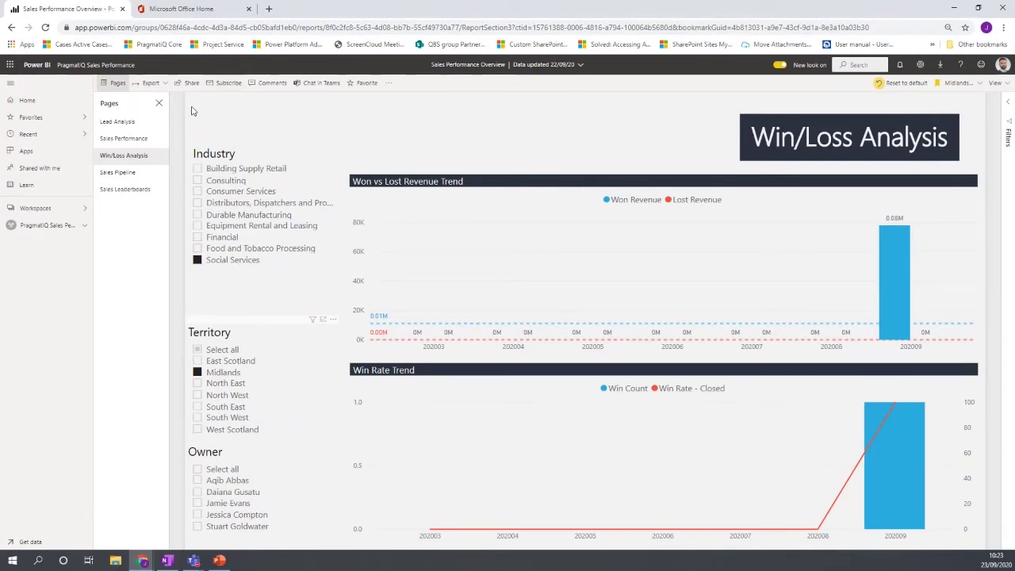
Post a comment on the report that mentions a colleague and asks "what is this figure about"
{"action": "left_click", "coordinate": [260, 88]}
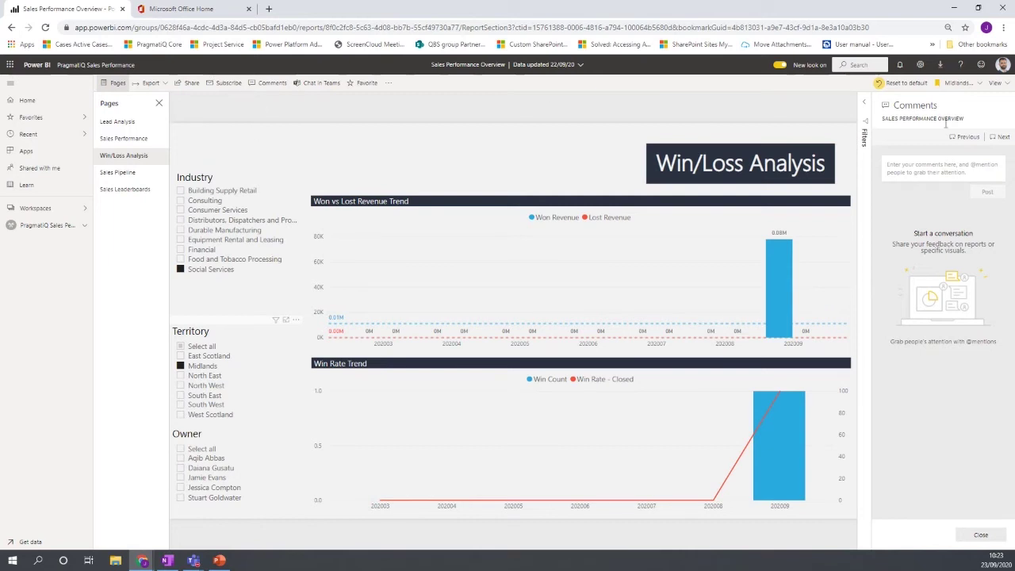
{"action": "left_click", "coordinate": [912, 168]}
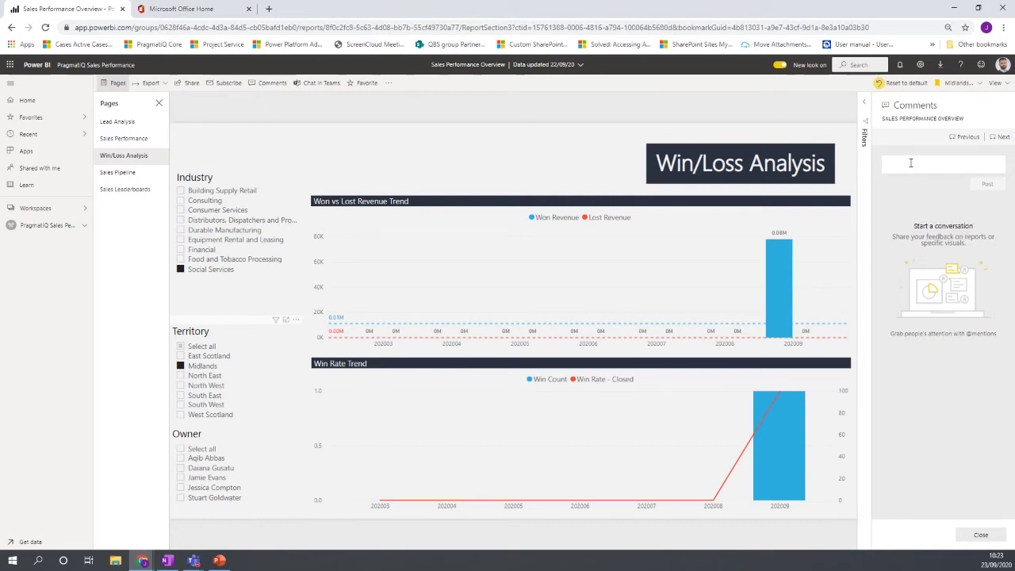
{"action": "type", "text": "@st"}
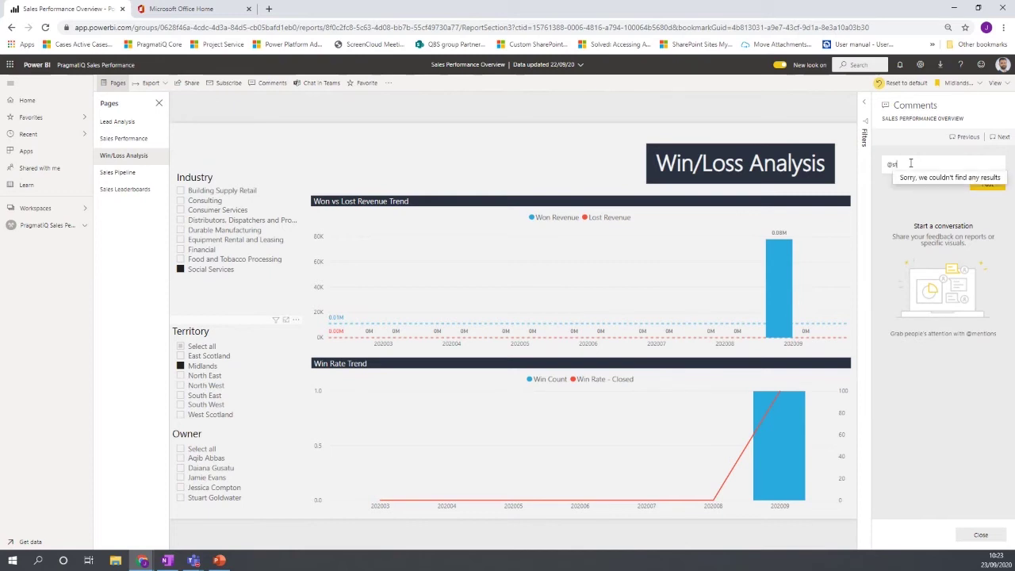
{"action": "type", "text": "u"}
{"action": "left_click", "coordinate": [881, 177]}
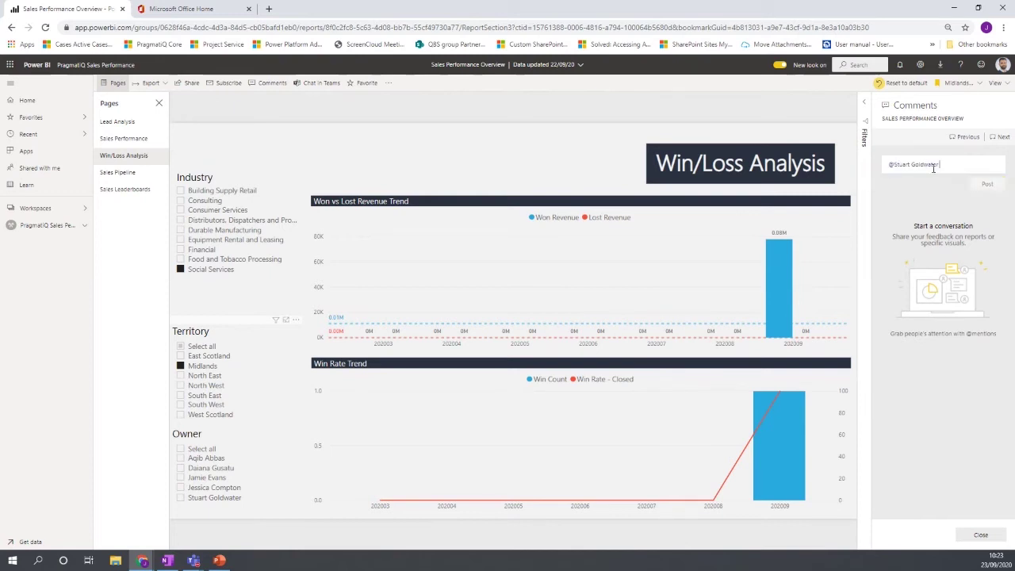
{"action": "type", "text": "what is this"}
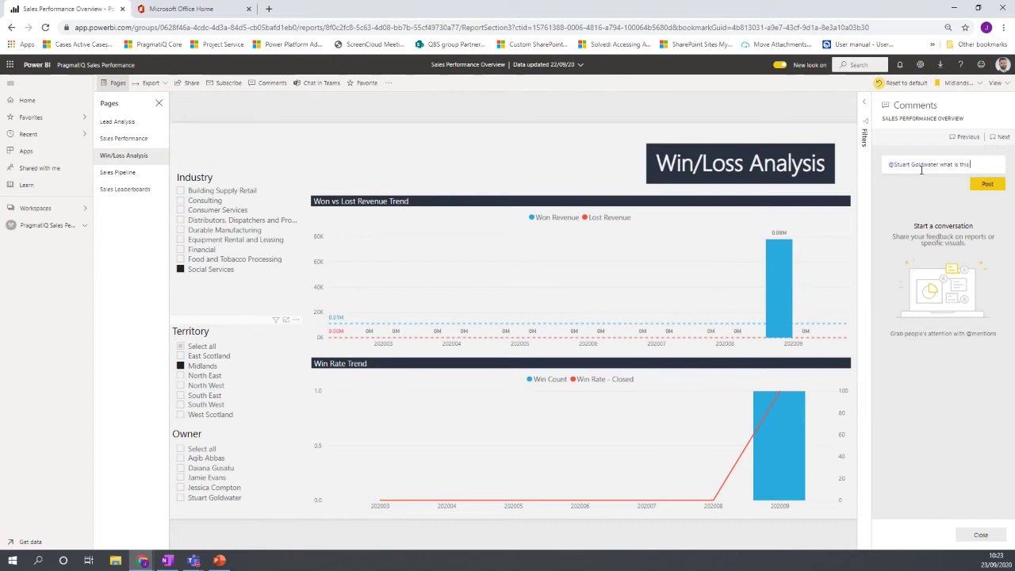
{"action": "type", "text": " figure abou"}
{"action": "key", "text": "BackSpace"}
{"action": "key", "text": "BackSpace"}
{"action": "type", "text": "out"}
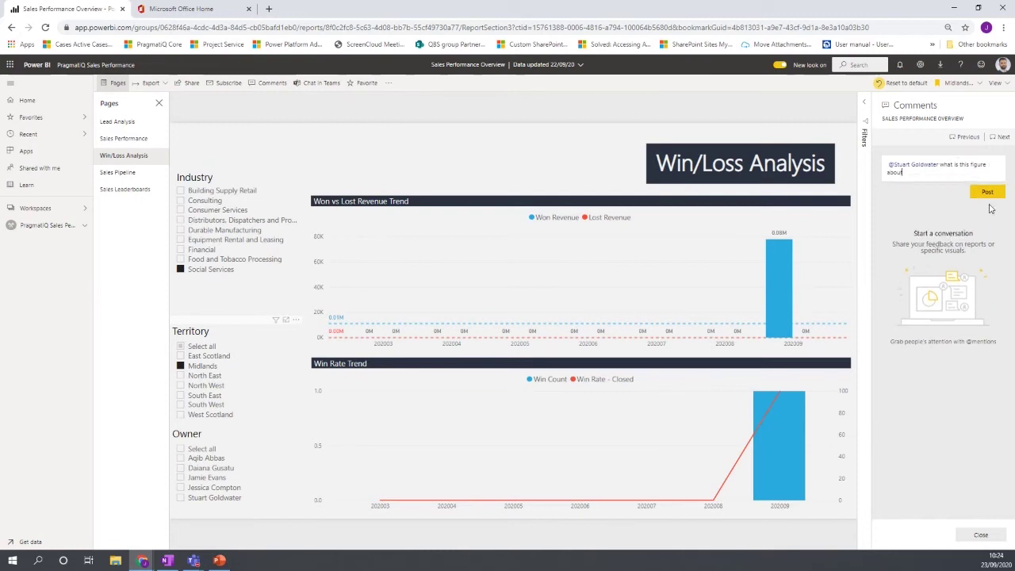
{"action": "left_click", "coordinate": [988, 195]}
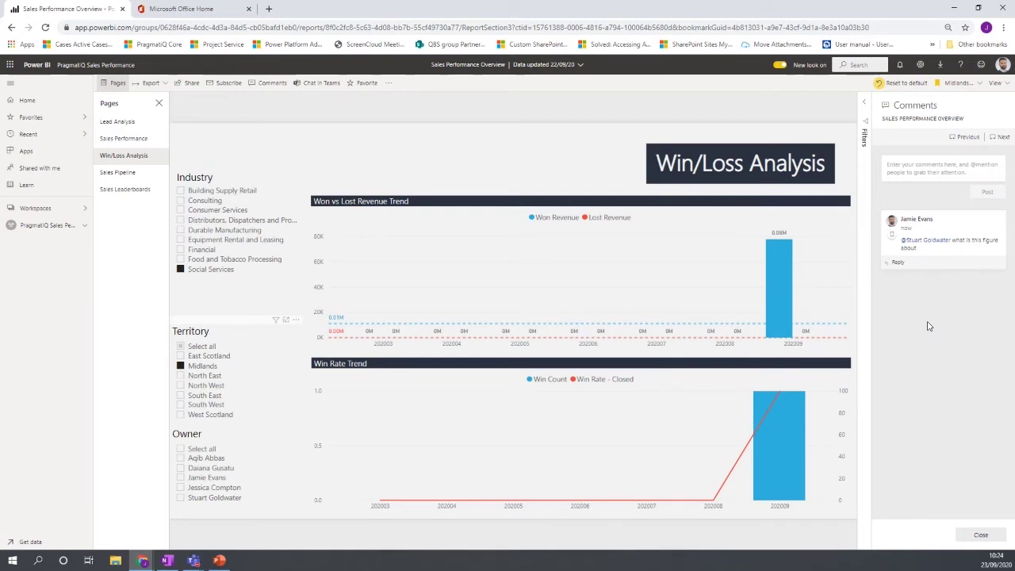
Clear the Social Services and Midlands filters and restore the filtered view from the posted comment
{"action": "left_click", "coordinate": [180, 269]}
{"action": "left_click", "coordinate": [181, 366]}
{"action": "left_click", "coordinate": [181, 366]}
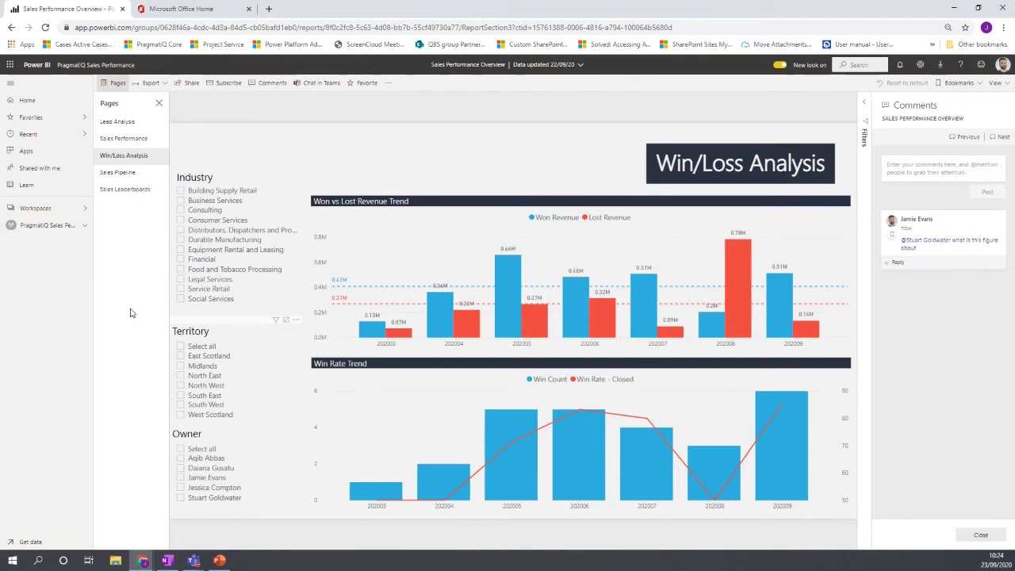
{"action": "left_click", "coordinate": [892, 238]}
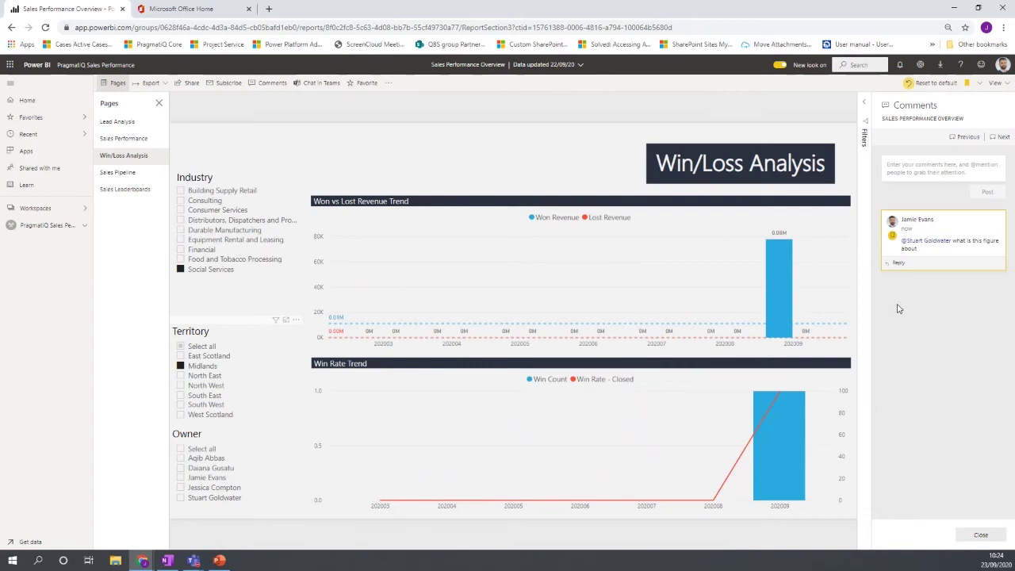
Open the Sales Pipeline page, inspect November's 2-Develop details in the expected completion chart, and close the comments
{"action": "left_click", "coordinate": [126, 176]}
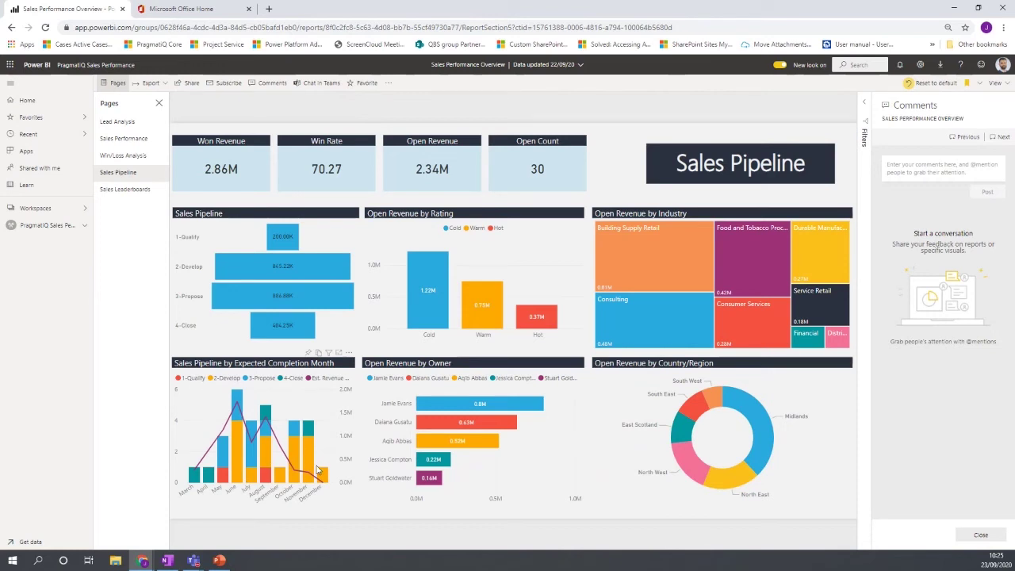
{"action": "mouse_move", "coordinate": [308, 482]}
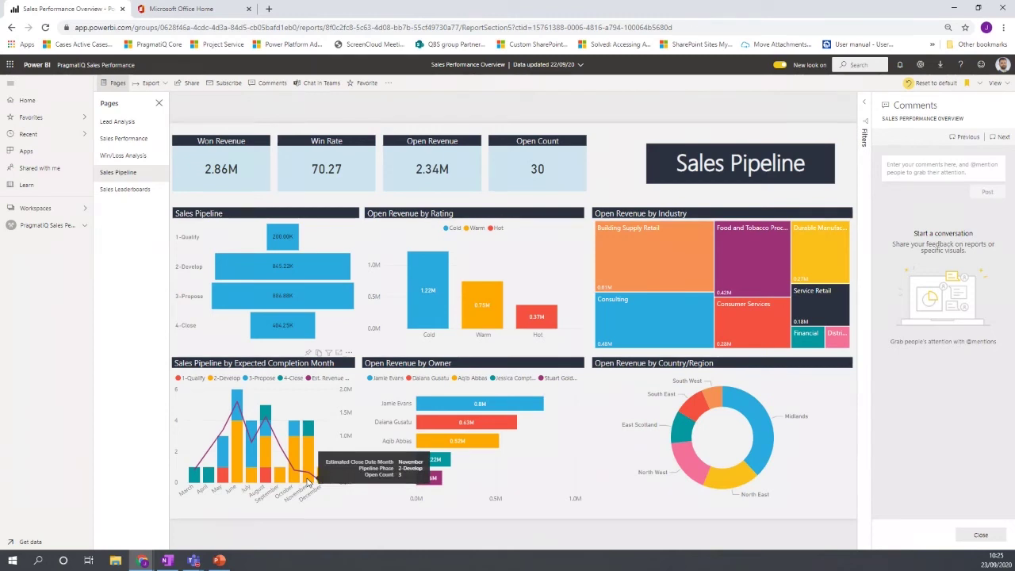
{"action": "left_click", "coordinate": [981, 536]}
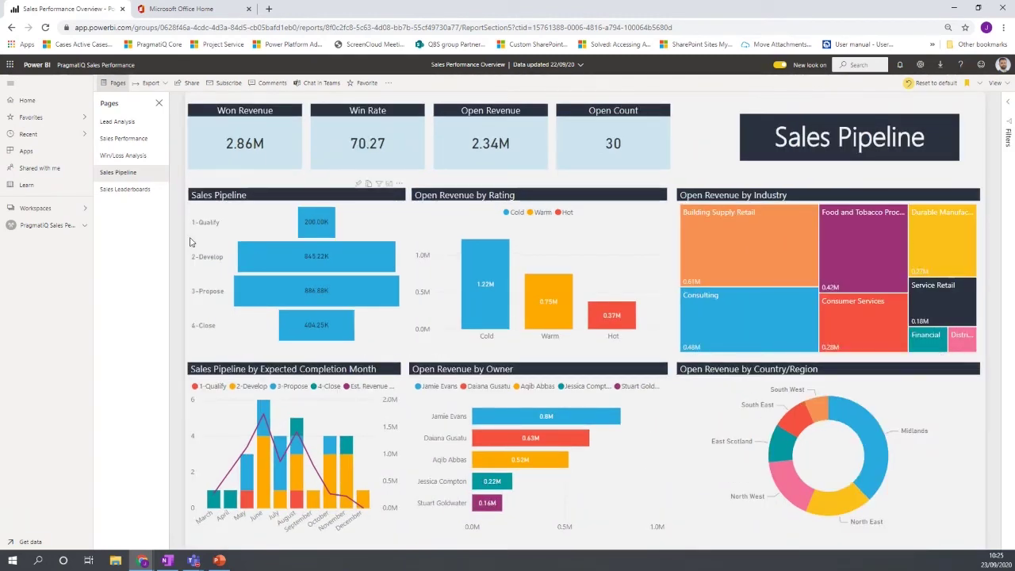
Open the Sales Leaderboards page, cross-filter it by the second-ranked salesperson in Sales Leaders by Revenue, and clear the selection
{"action": "left_click", "coordinate": [124, 193]}
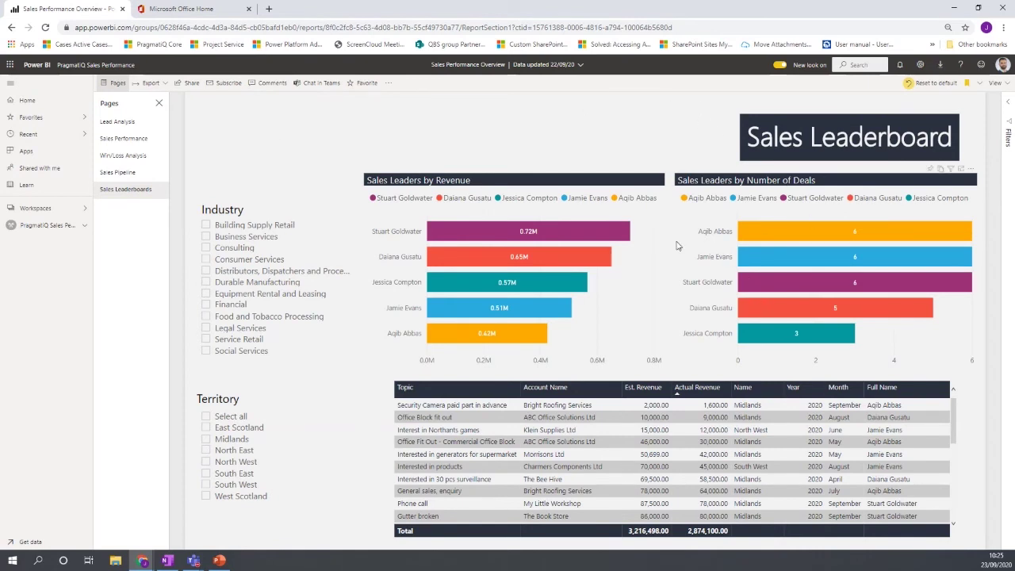
{"action": "mouse_move", "coordinate": [461, 263]}
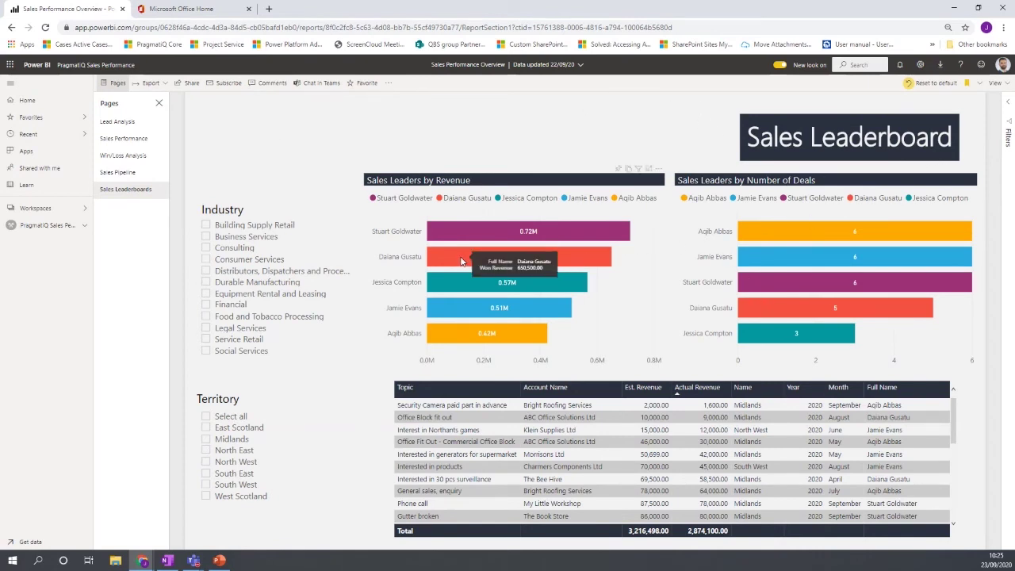
{"action": "left_click", "coordinate": [447, 259]}
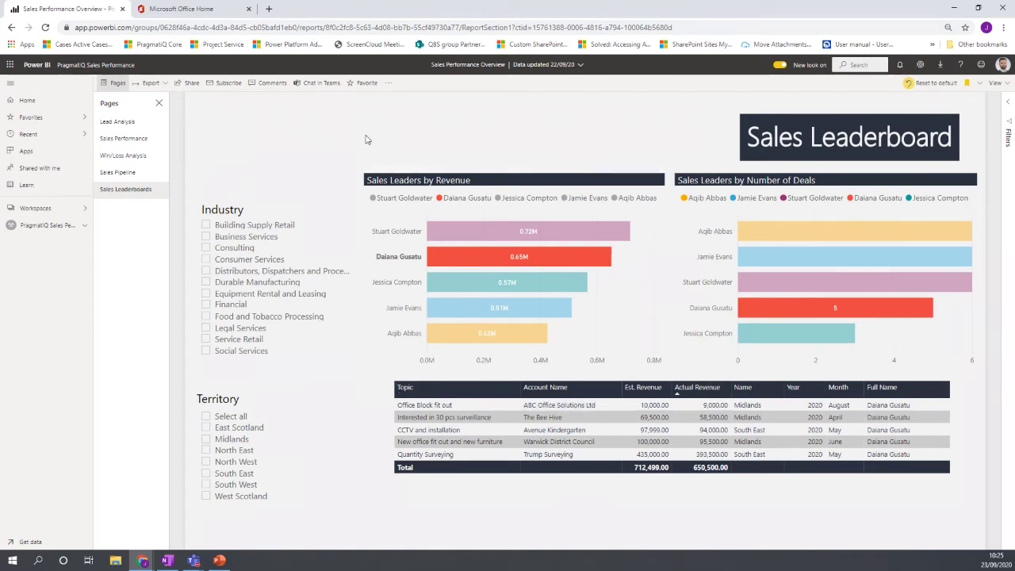
{"action": "left_click", "coordinate": [447, 261]}
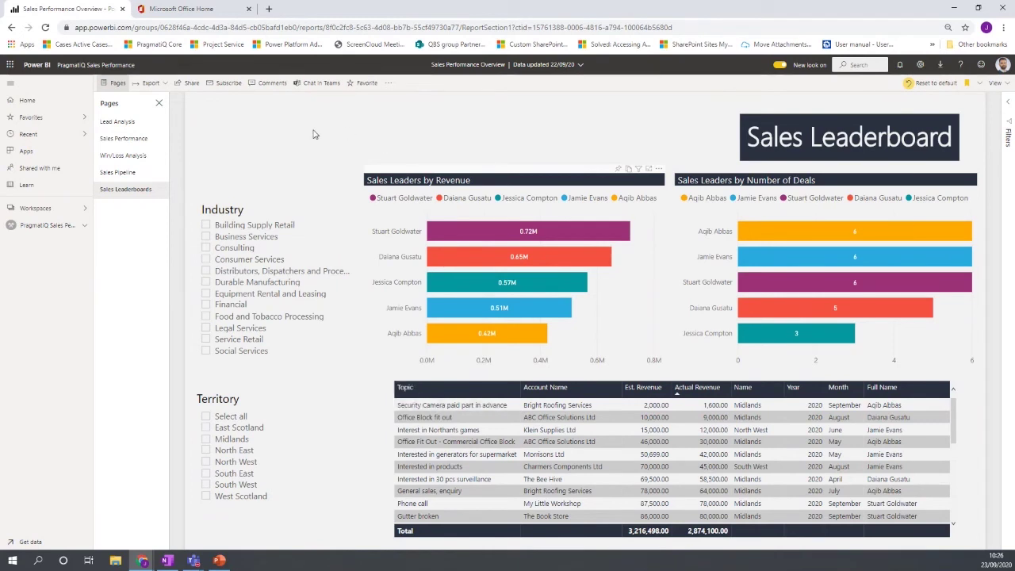
Check the export options on the Lead Analysis page, and switch to PowerPoint to view the exported Sales Performance Overview slides
{"action": "left_click", "coordinate": [130, 122]}
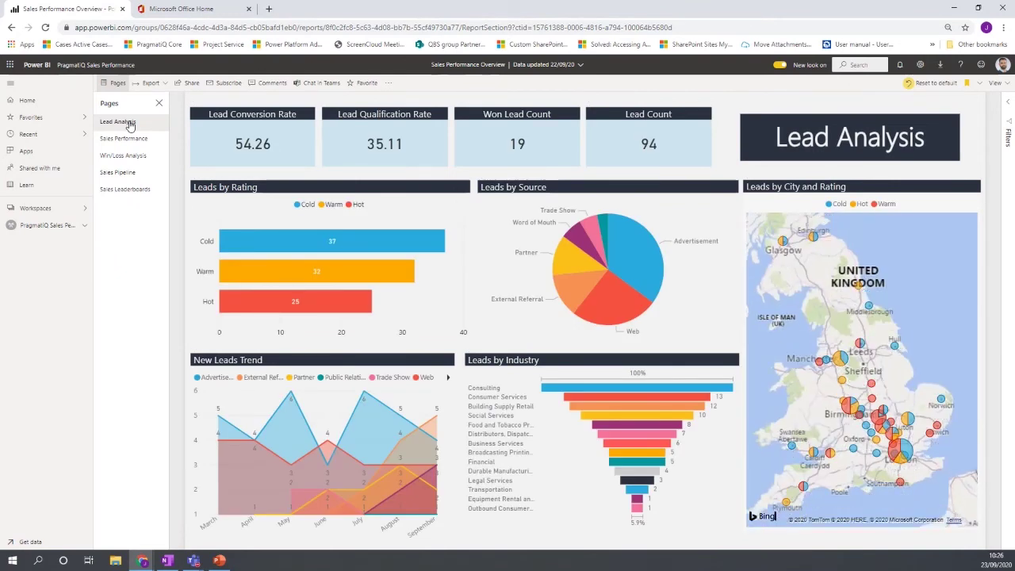
{"action": "left_click", "coordinate": [151, 83]}
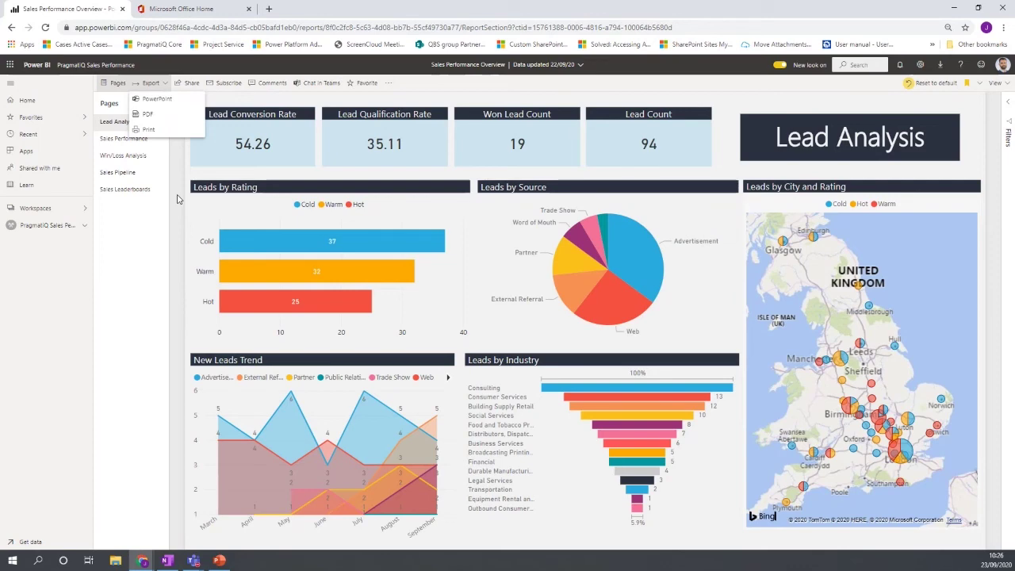
{"action": "left_click", "coordinate": [222, 561]}
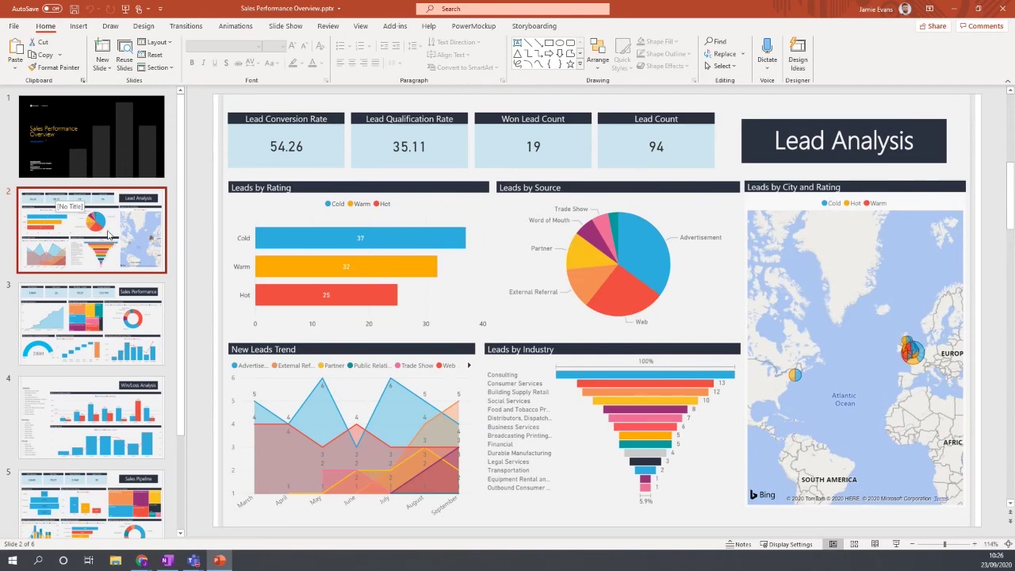
{"action": "scroll", "coordinate": [449, 312], "scroll_direction": "down", "scroll_amount": 1}
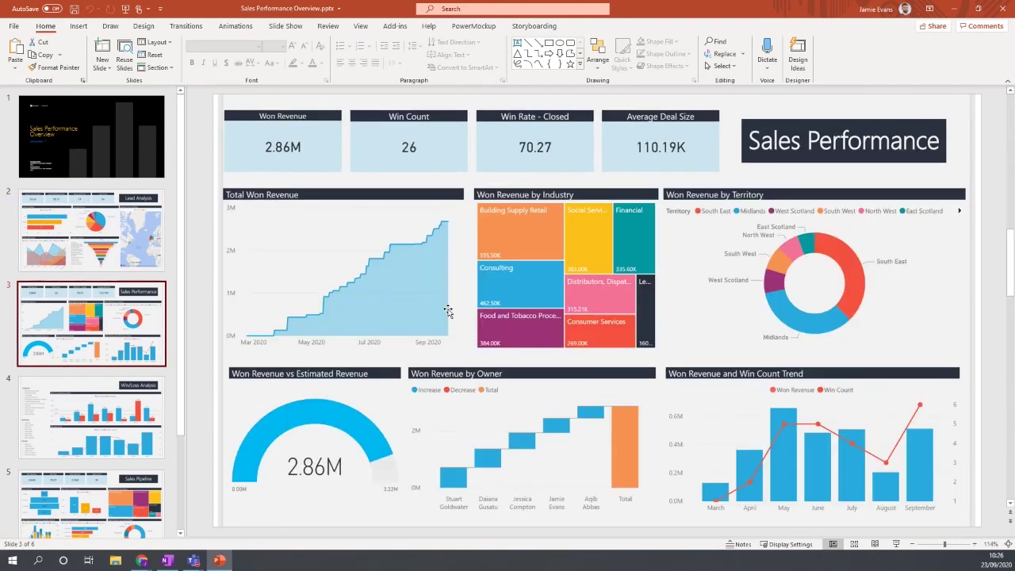
Review the exported slides through Sales Pipeline, recheck the Lead Analysis slide, and switch back to the Power BI report
{"action": "scroll", "coordinate": [448, 311], "scroll_direction": "down", "scroll_amount": 1}
{"action": "scroll", "coordinate": [448, 312], "scroll_direction": "down", "scroll_amount": 1}
{"action": "scroll", "coordinate": [449, 311], "scroll_direction": "down", "scroll_amount": 1}
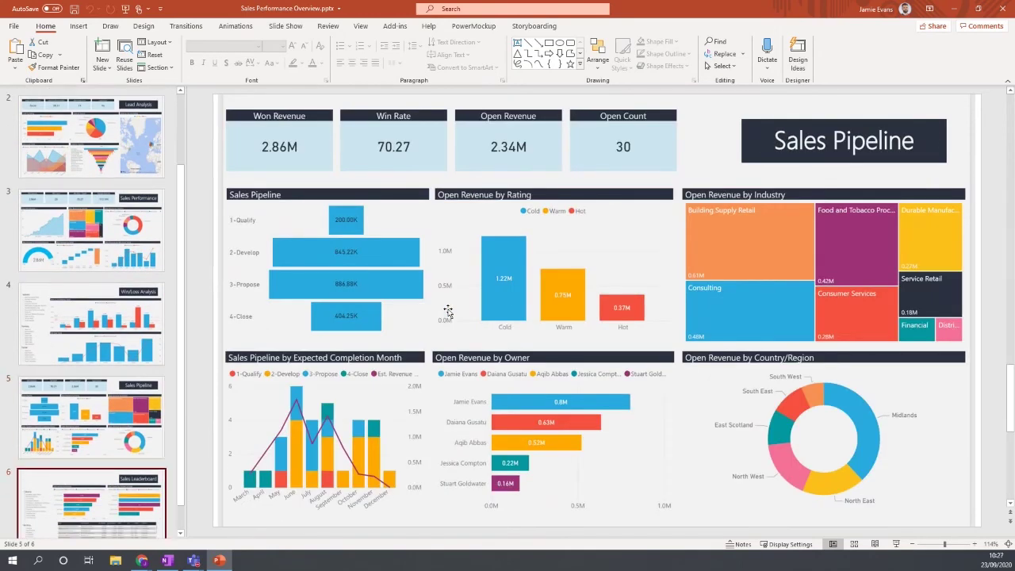
{"action": "scroll", "coordinate": [448, 311], "scroll_direction": "up", "scroll_amount": 5}
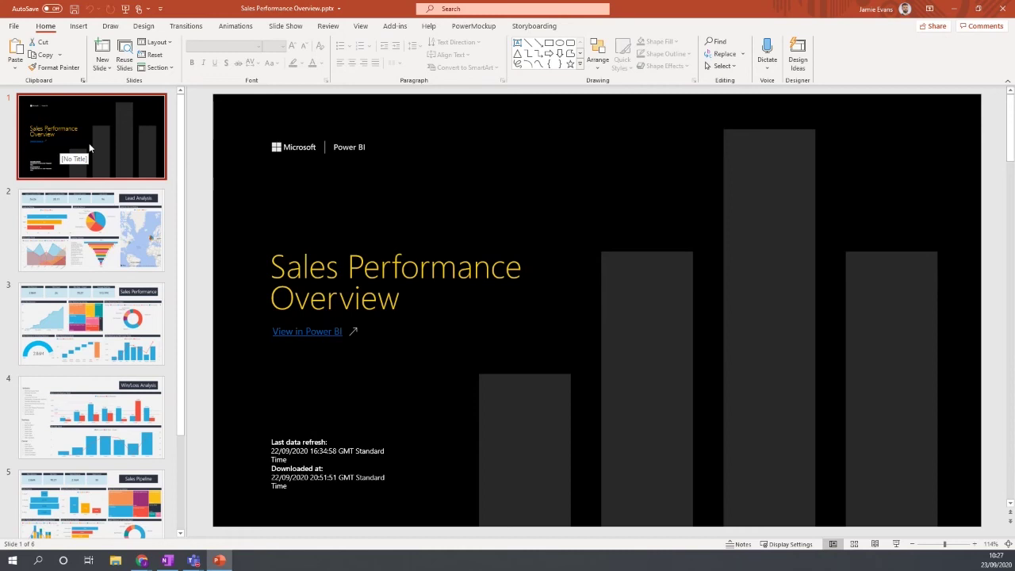
{"action": "left_click", "coordinate": [119, 211]}
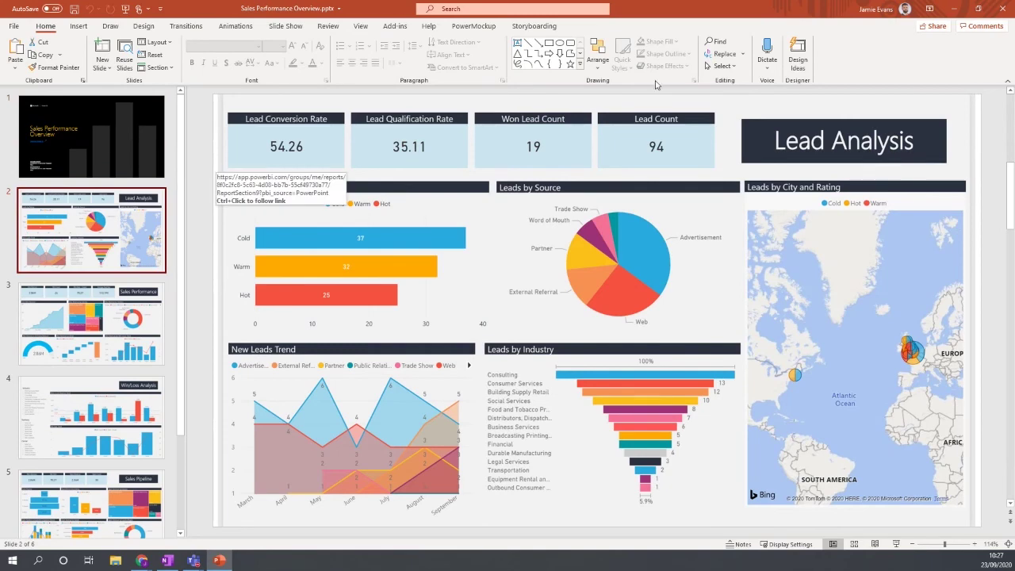
{"action": "left_click", "coordinate": [955, 13]}
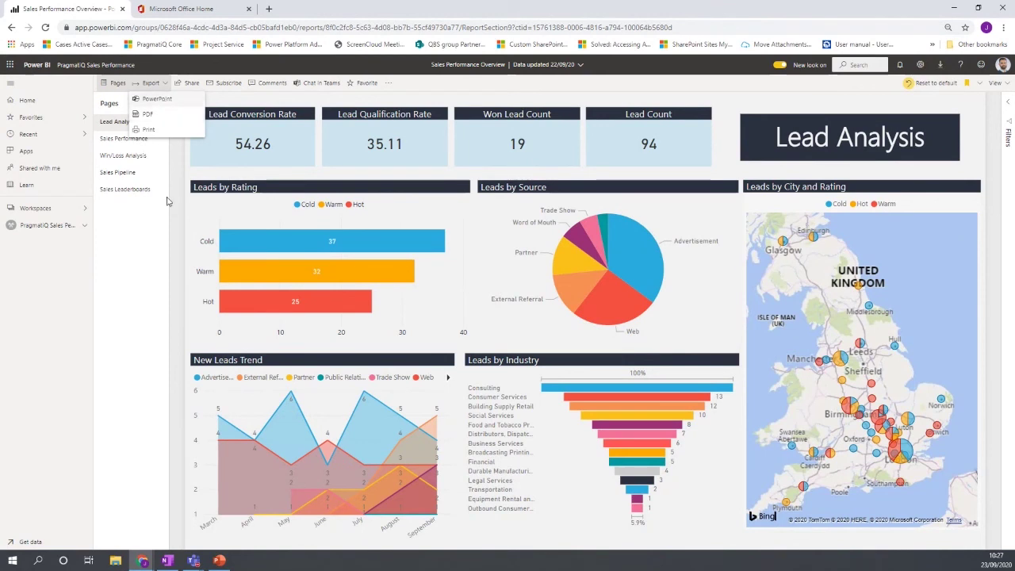
{"action": "left_click", "coordinate": [124, 271]}
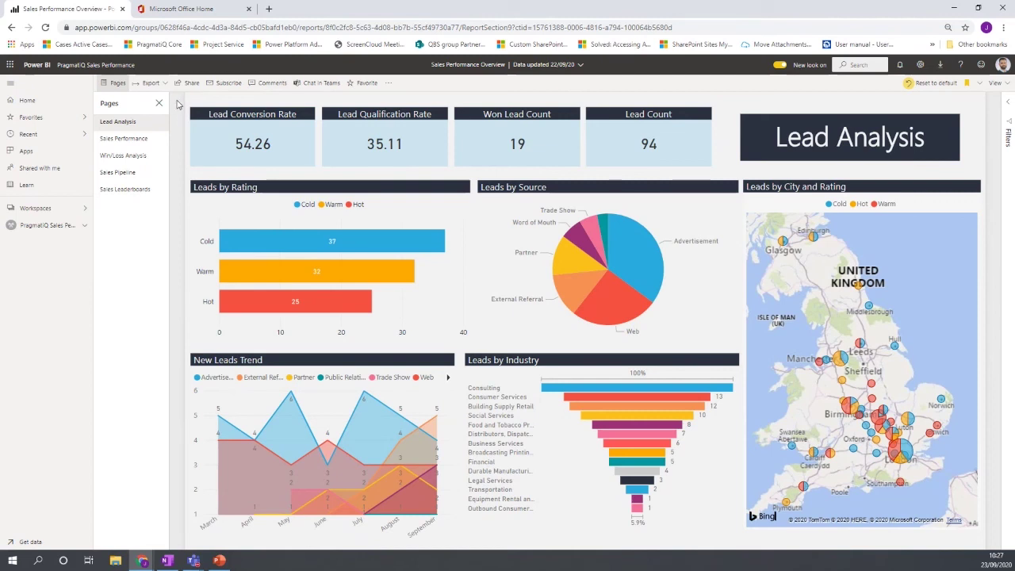
Start a new email subscription for the Lead Analysis page to inspect its schedule options, and cancel without saving
{"action": "left_click", "coordinate": [227, 85]}
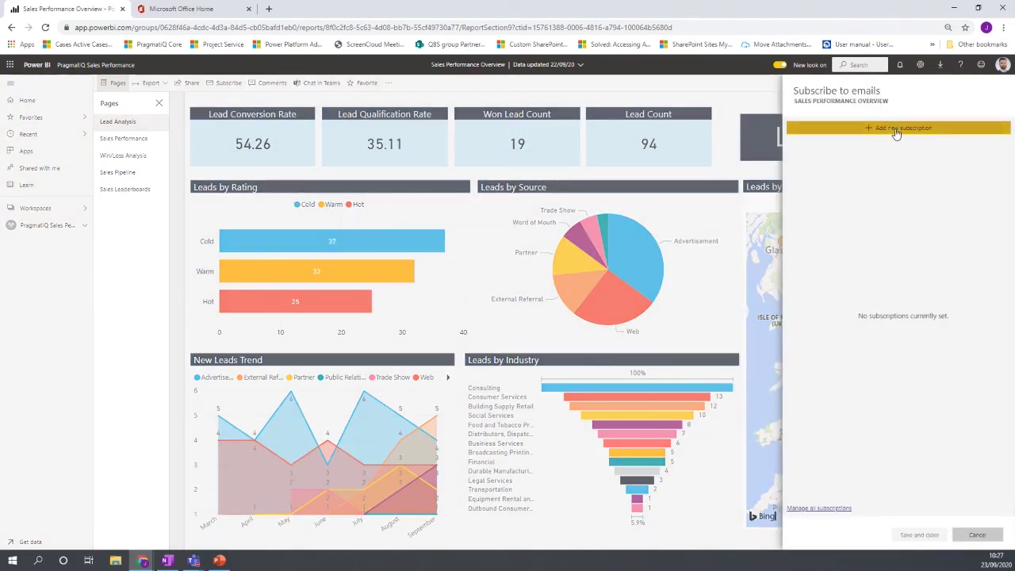
{"action": "left_click", "coordinate": [896, 129]}
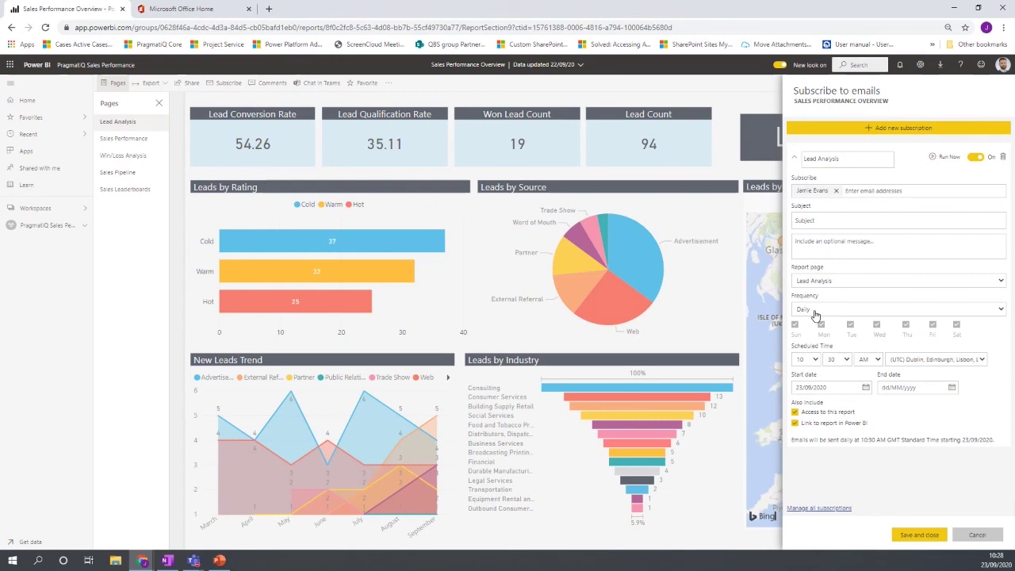
{"action": "left_click", "coordinate": [977, 535]}
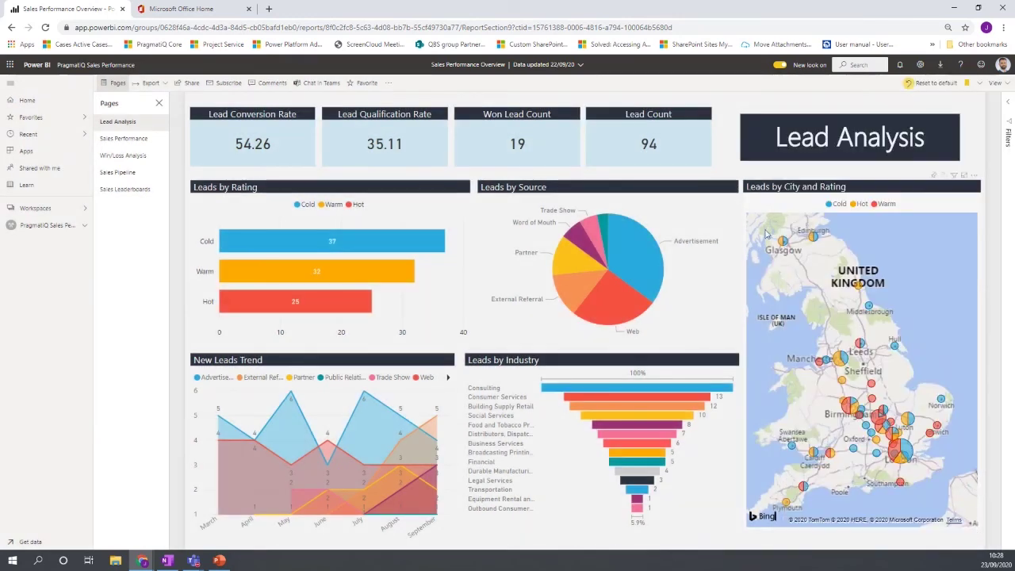
Open the report for editing, browse the suggested AppSource visuals without adding any, and return to reading view
{"action": "left_click", "coordinate": [388, 84]}
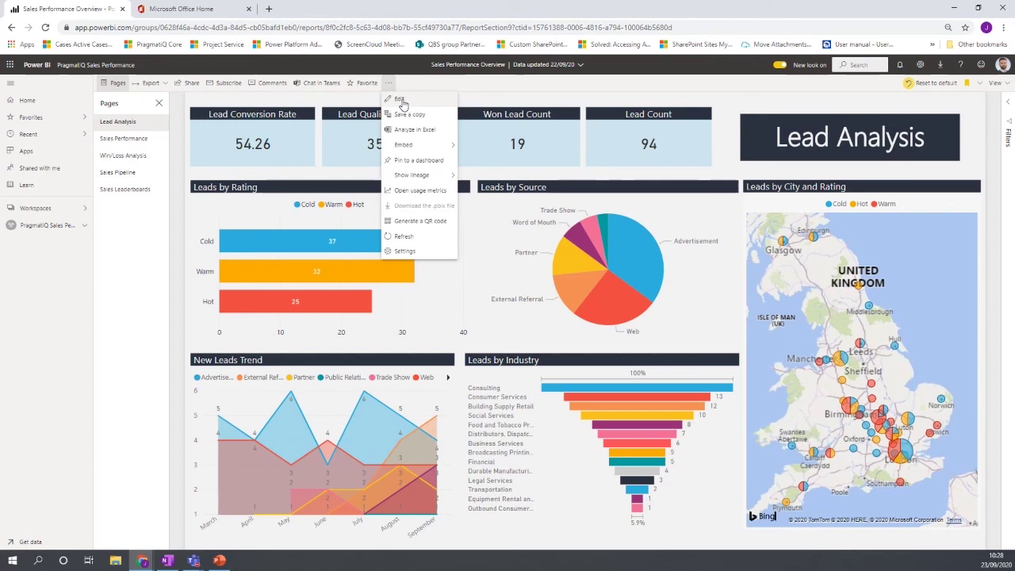
{"action": "left_click", "coordinate": [400, 100]}
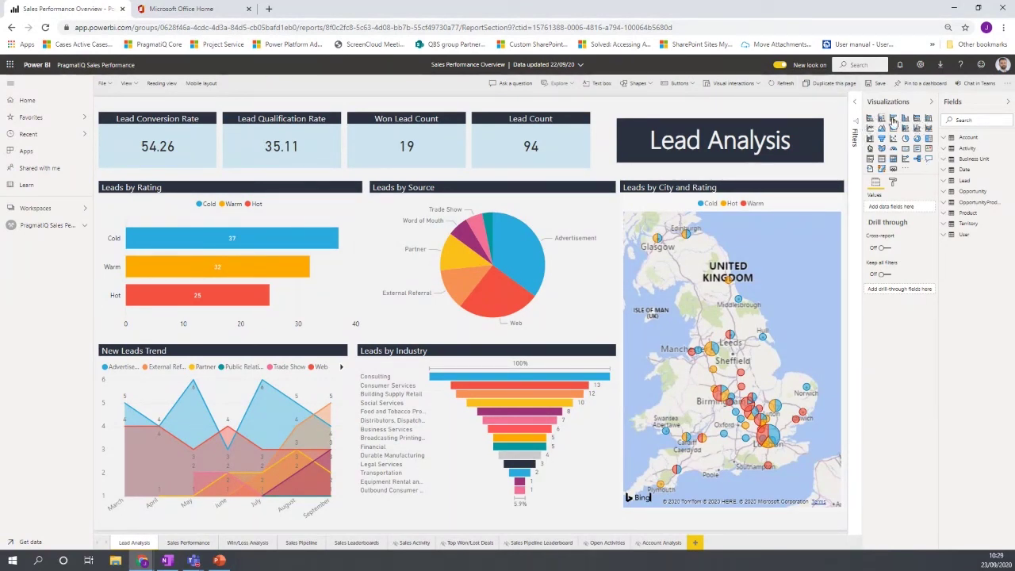
{"action": "left_click", "coordinate": [905, 169]}
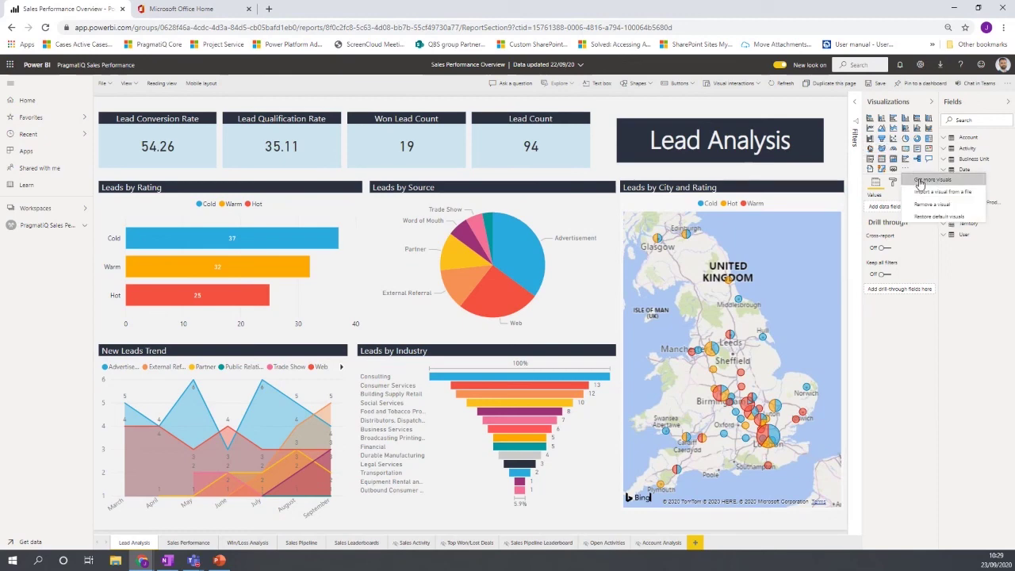
{"action": "left_click", "coordinate": [920, 182]}
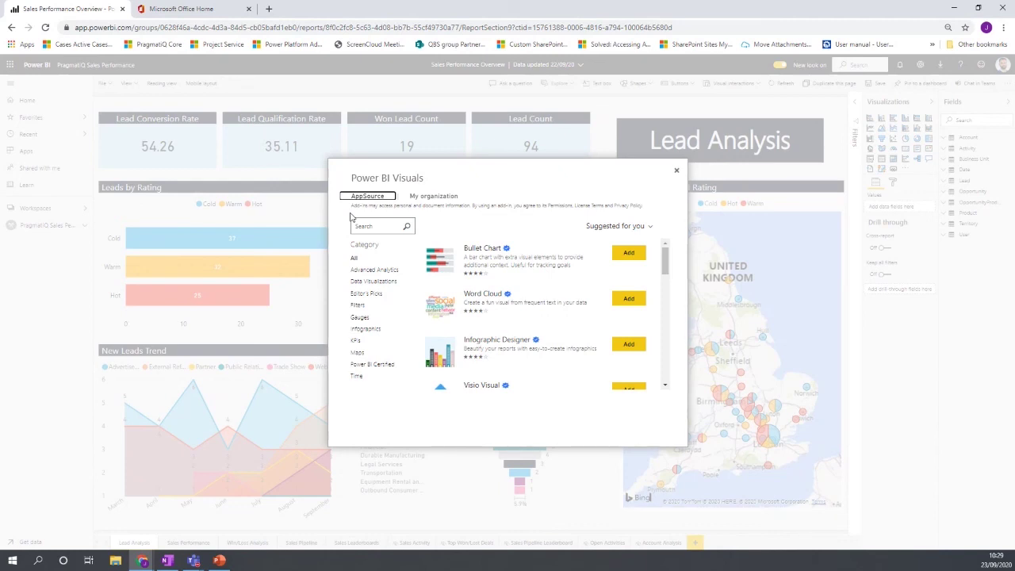
{"action": "scroll", "coordinate": [555, 292], "scroll_direction": "down", "scroll_amount": 3}
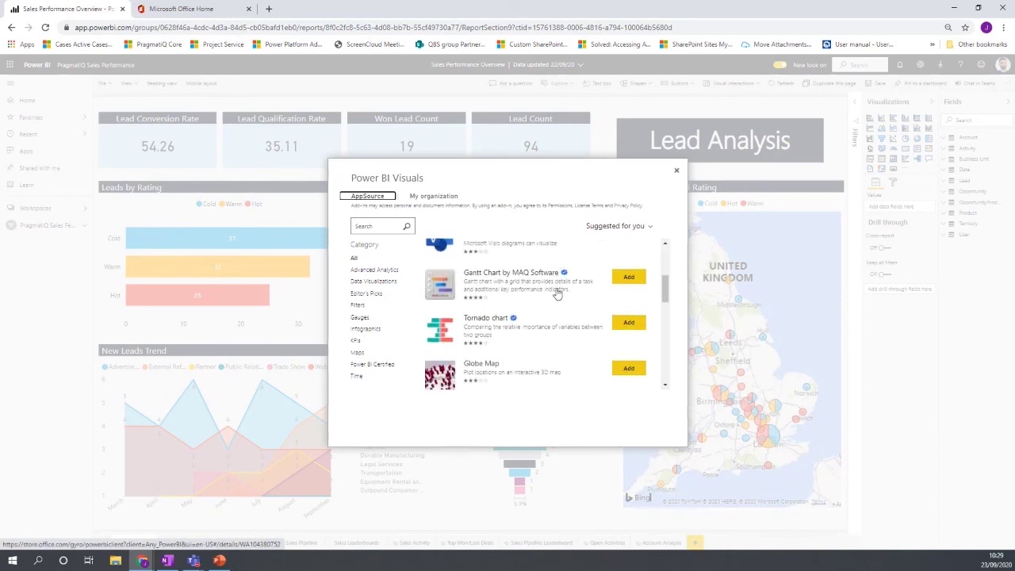
{"action": "scroll", "coordinate": [558, 293], "scroll_direction": "down", "scroll_amount": 2}
{"action": "scroll", "coordinate": [558, 294], "scroll_direction": "down", "scroll_amount": 4}
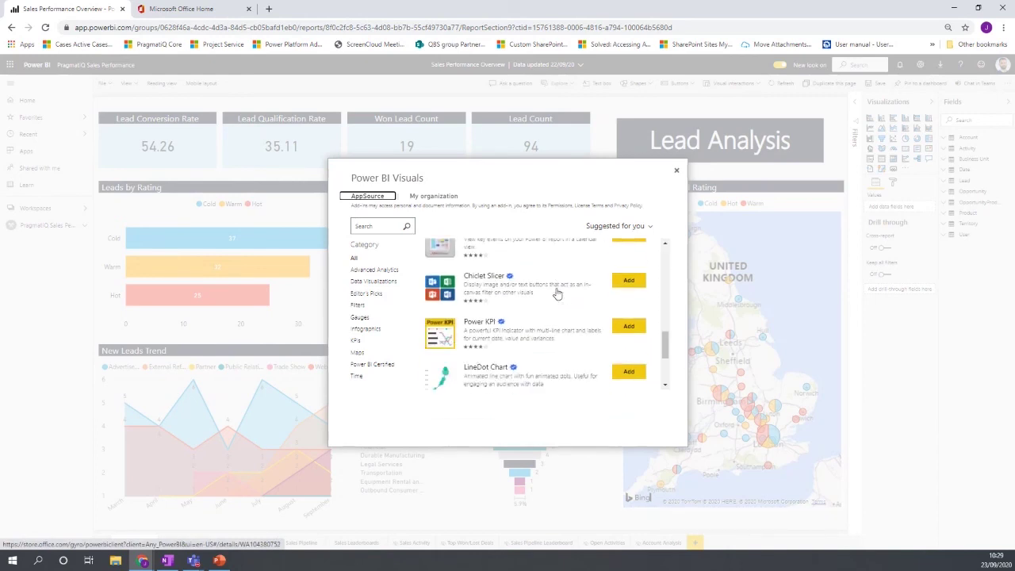
{"action": "scroll", "coordinate": [529, 322], "scroll_direction": "down", "scroll_amount": 2}
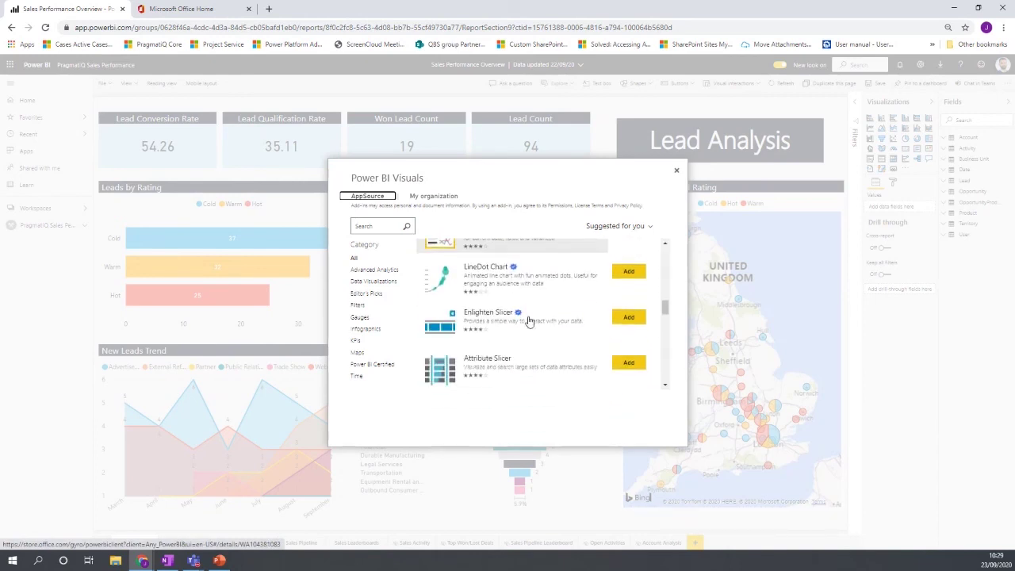
{"action": "scroll", "coordinate": [529, 321], "scroll_direction": "down", "scroll_amount": 1}
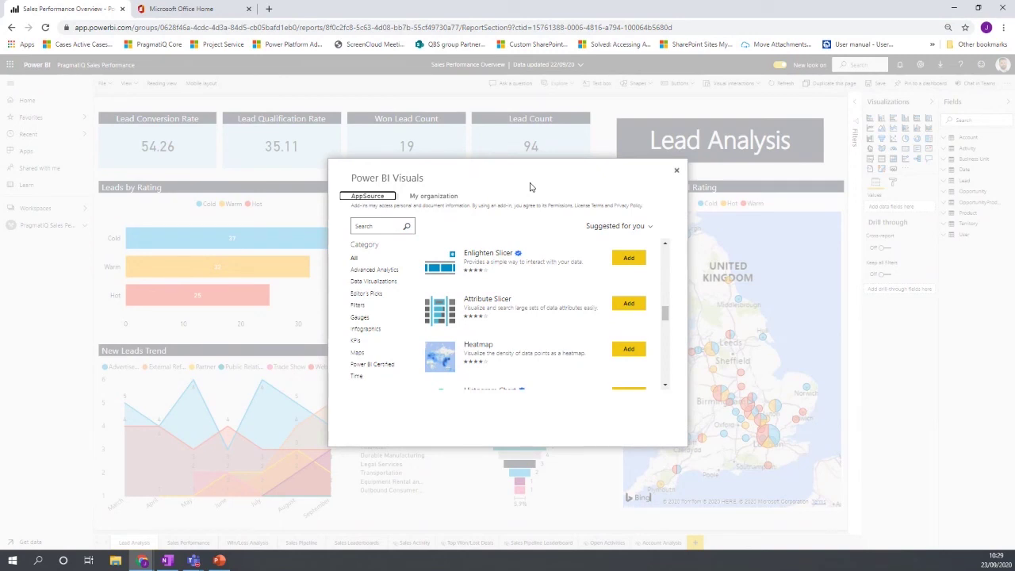
{"action": "left_click", "coordinate": [678, 173]}
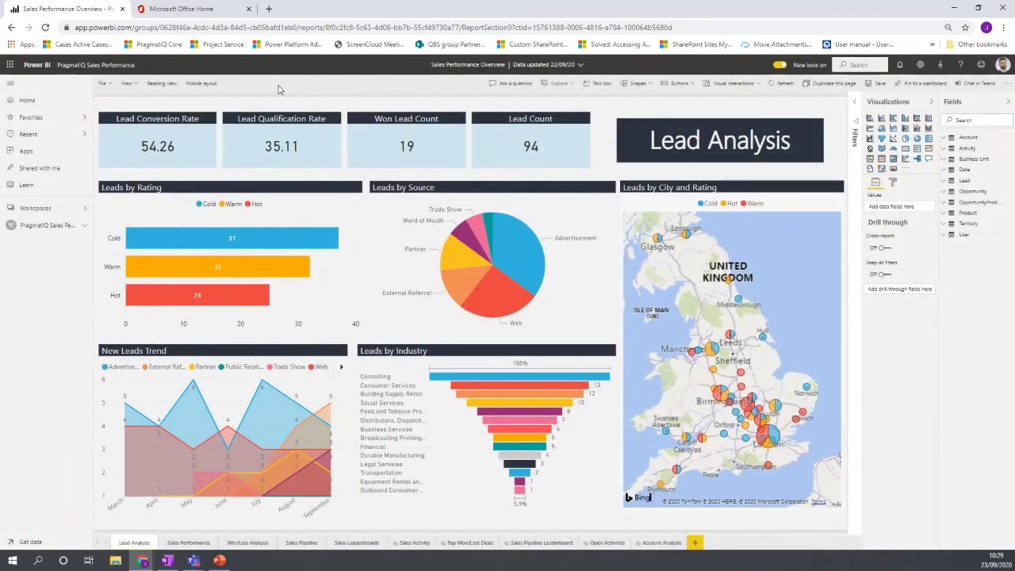
{"action": "left_click", "coordinate": [161, 84]}
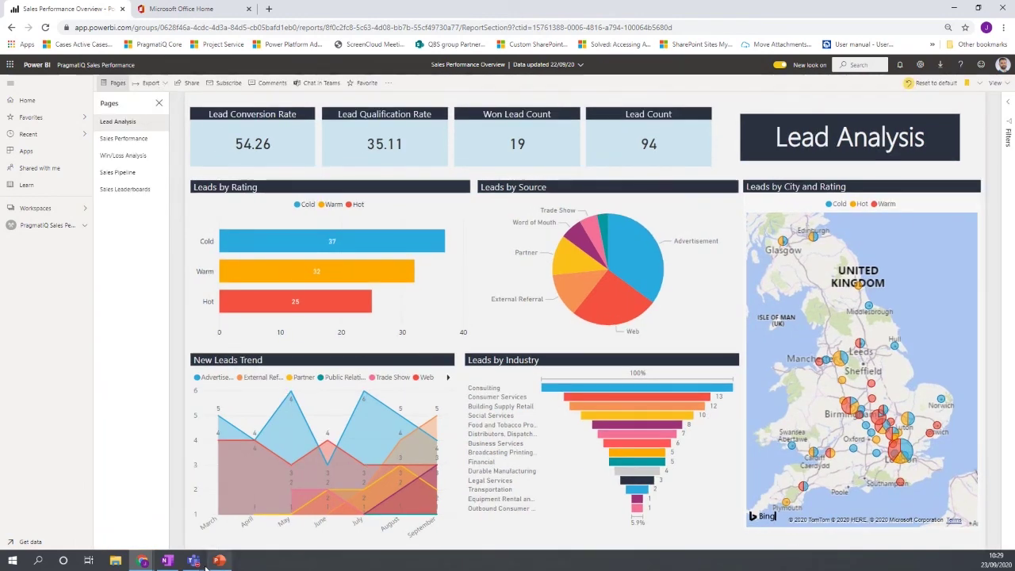
Switch to the Power BI webinar presentation in PowerPoint and start its slide show from the closing contact slide
{"action": "mouse_move", "coordinate": [143, 562]}
{"action": "left_click", "coordinate": [120, 533]}
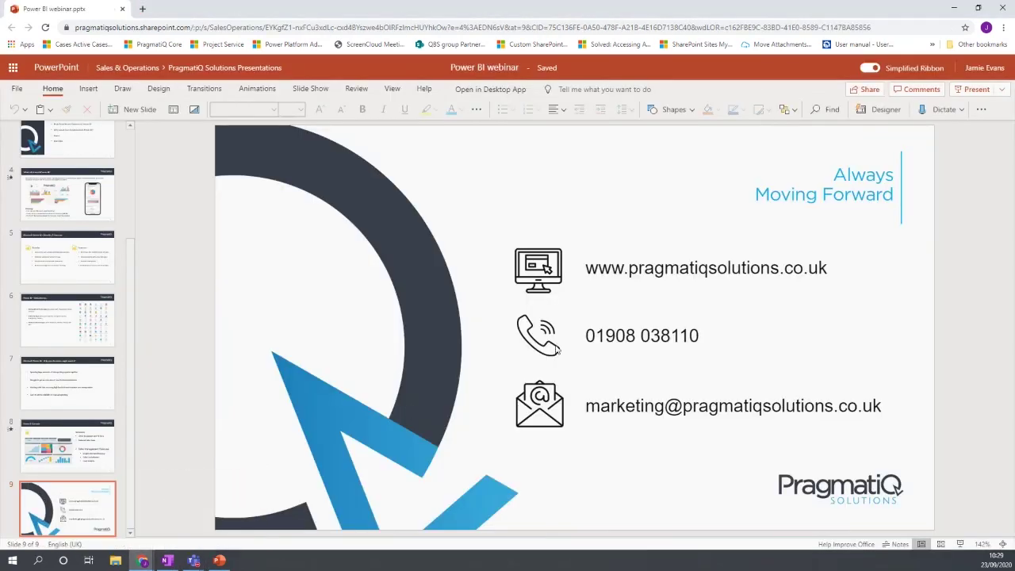
{"action": "left_click", "coordinate": [961, 544]}
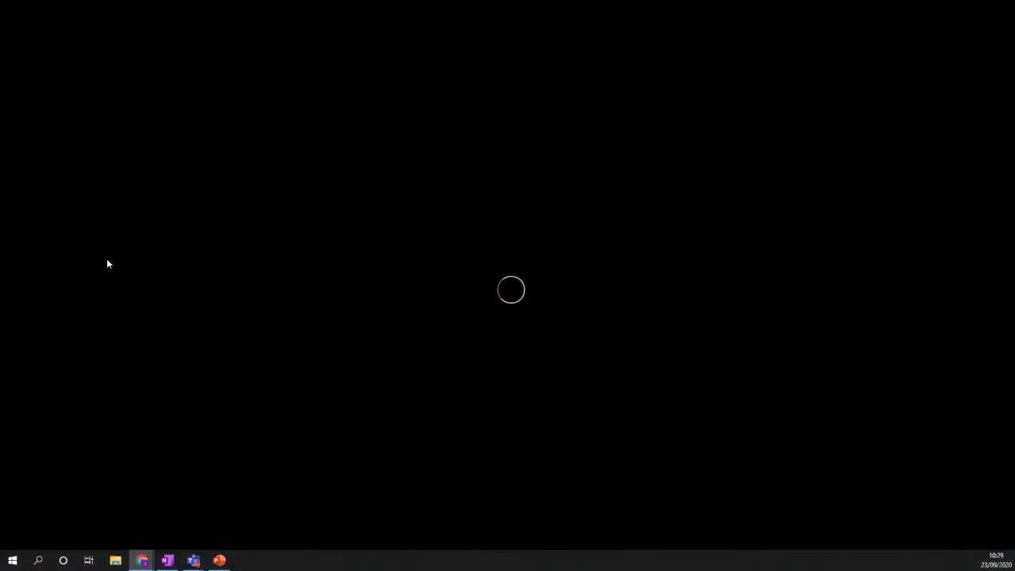